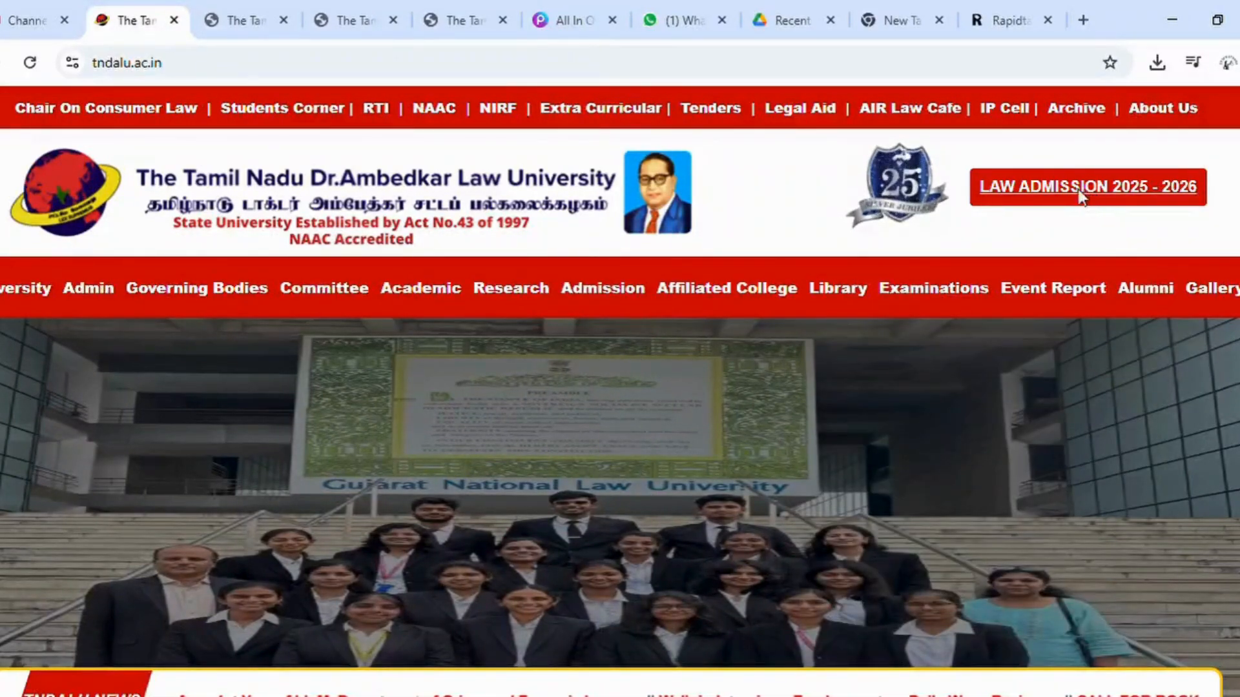
Step: Open the Law Admission 2025 - 2026 portal and find the application options for SOEL and Affiliated Law Colleges
{"action": "left_click", "coordinate": [1087, 200]}
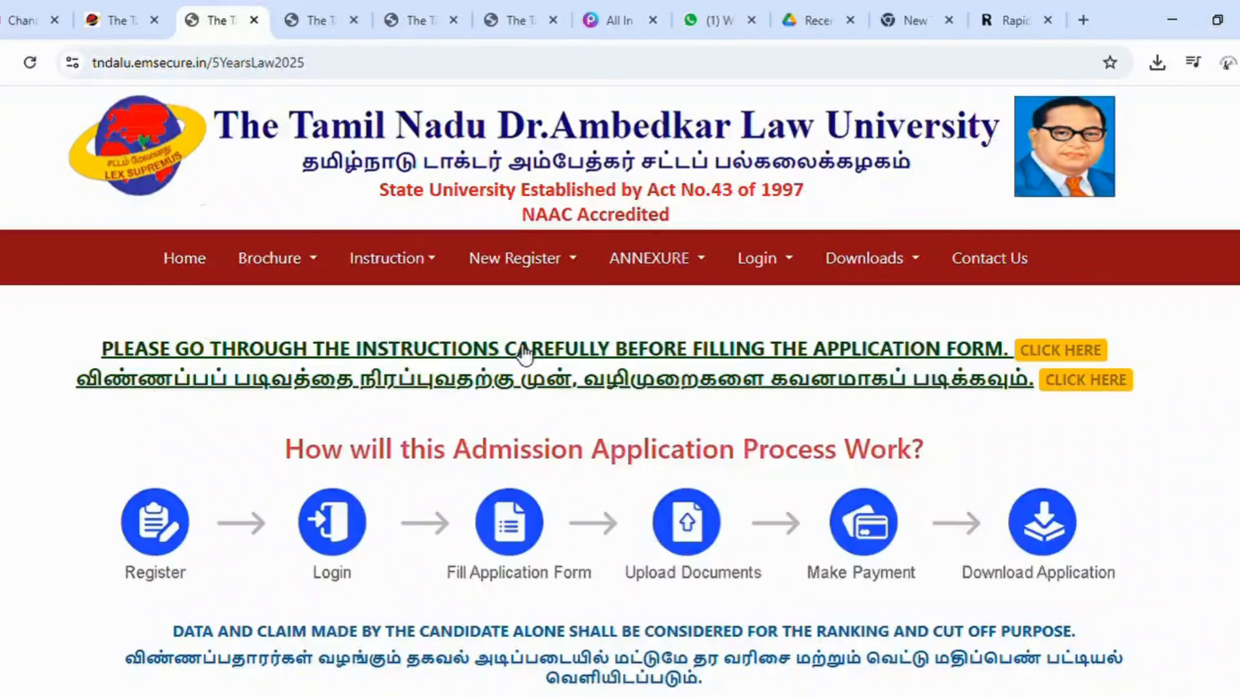
{"action": "scroll", "coordinate": [620, 387], "scroll_direction": "down", "scroll_amount": 2}
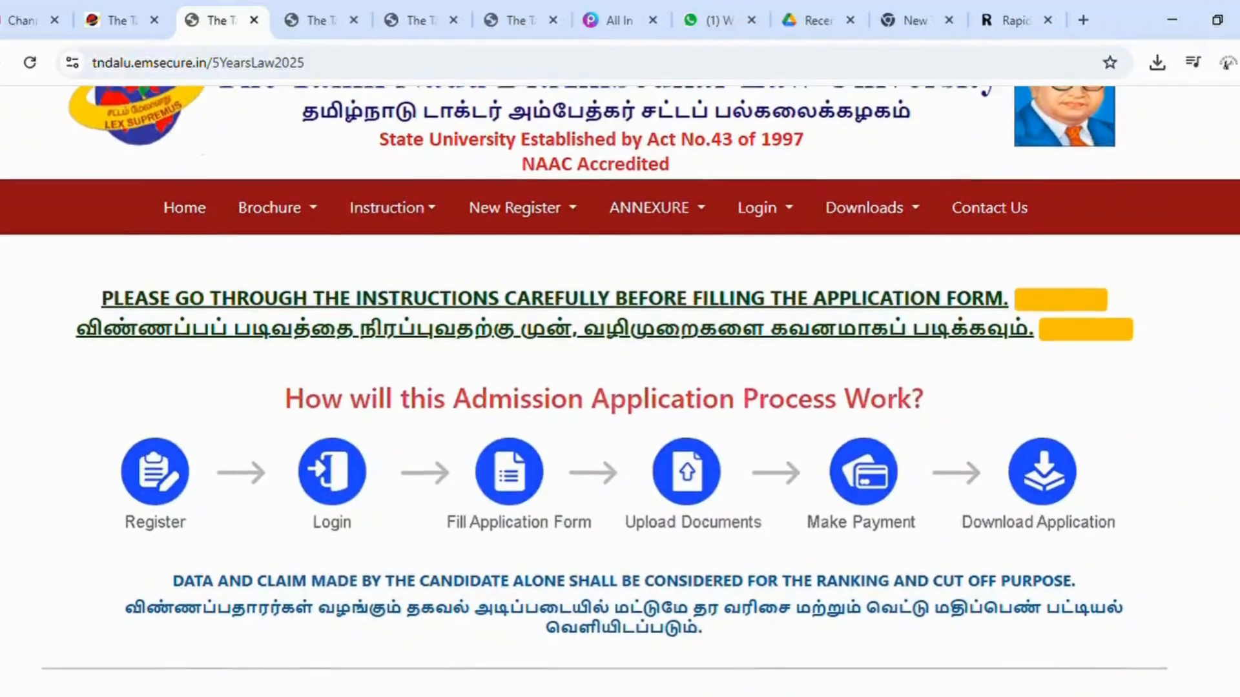
{"action": "scroll", "coordinate": [620, 387], "scroll_direction": "down", "scroll_amount": 1}
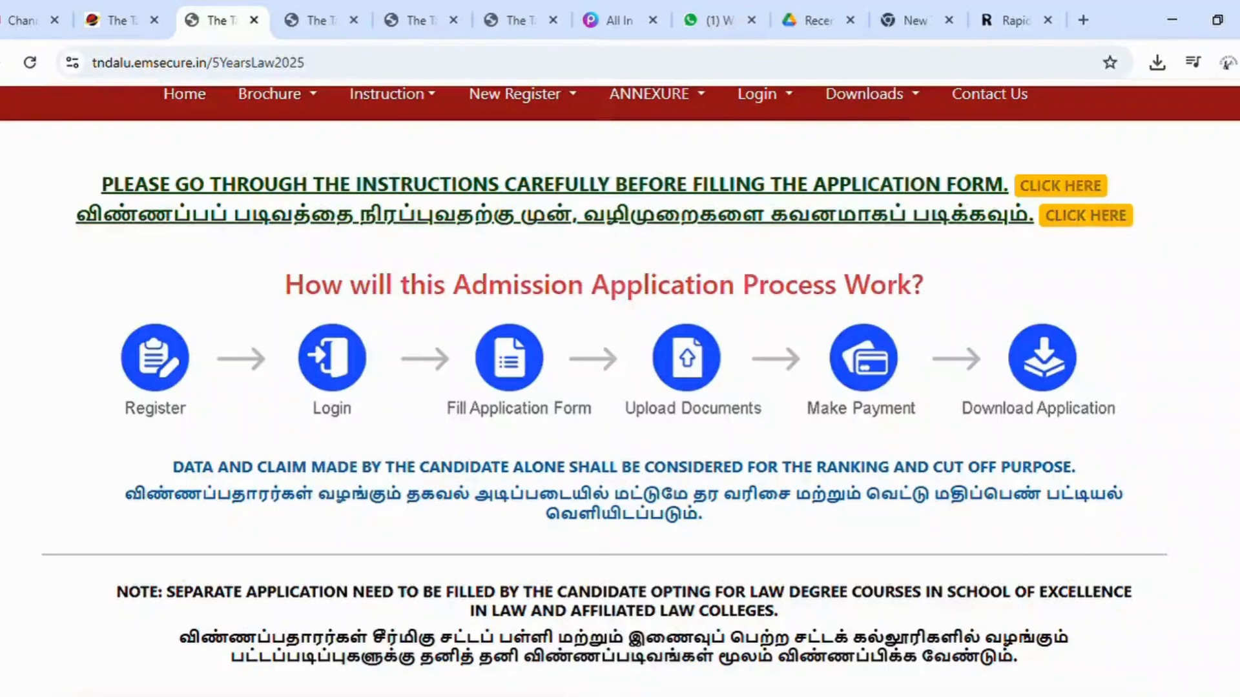
{"action": "scroll", "coordinate": [554, 474], "scroll_direction": "down", "scroll_amount": 1}
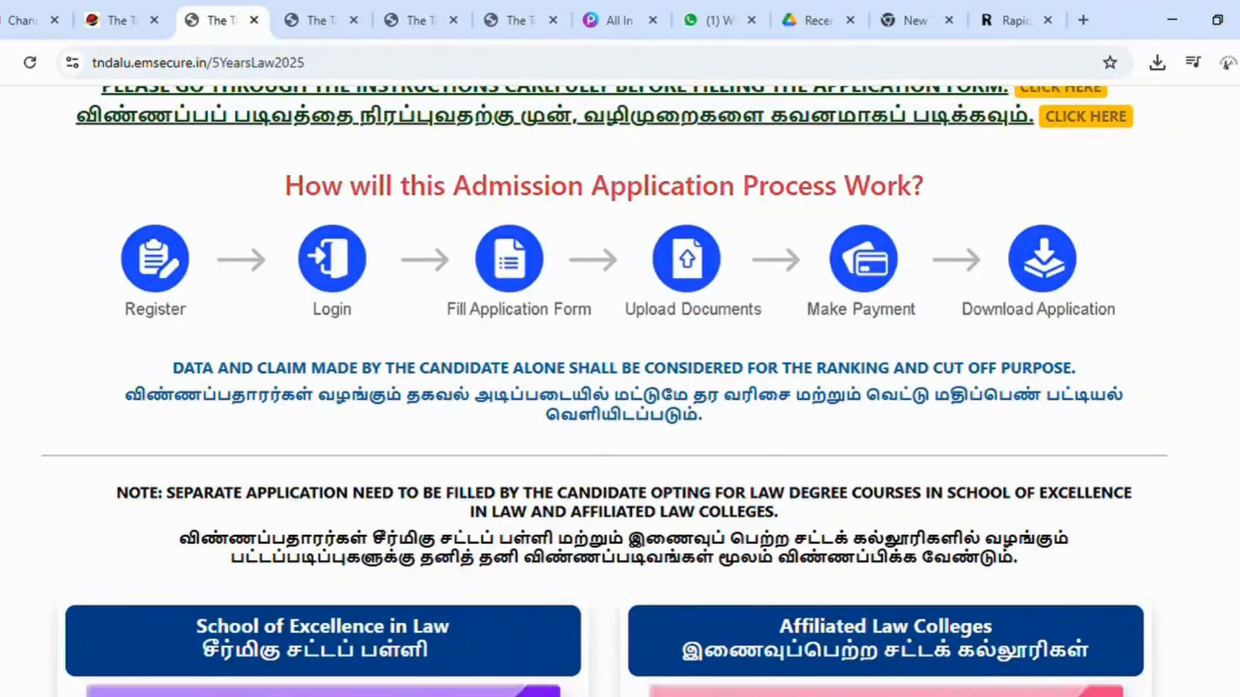
{"action": "scroll", "coordinate": [604, 388], "scroll_direction": "down", "scroll_amount": 4}
{"action": "scroll", "coordinate": [604, 388], "scroll_direction": "down", "scroll_amount": 1}
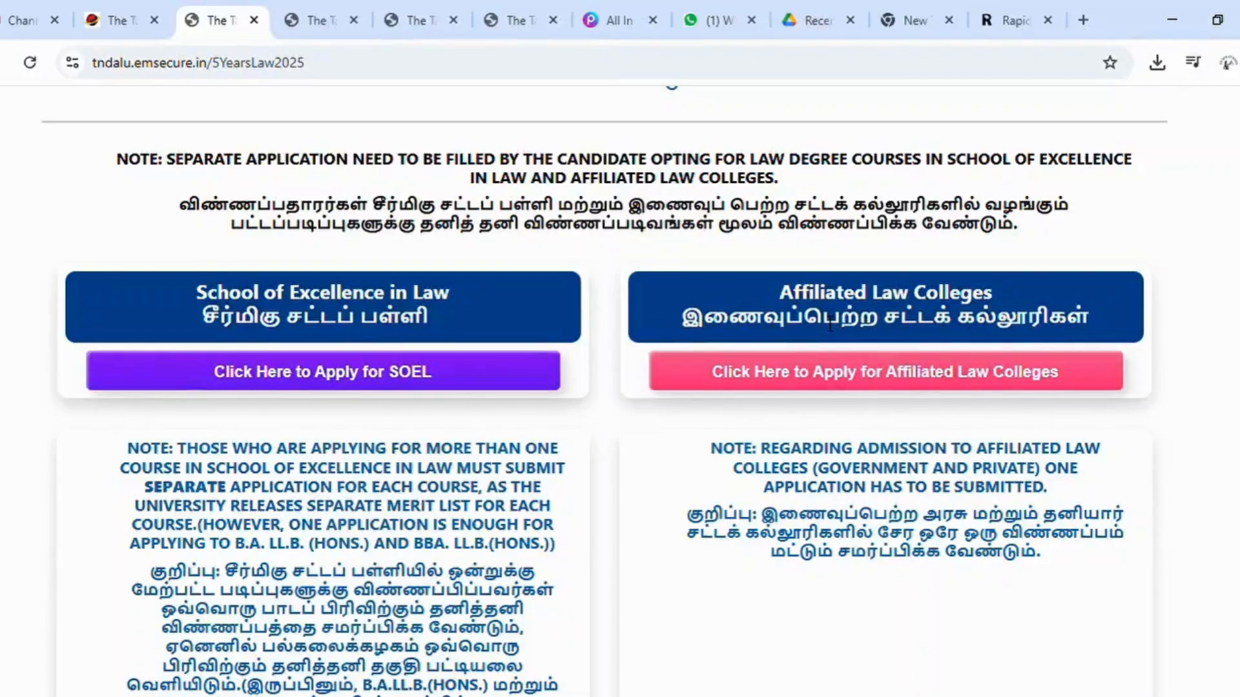
Step: Examine the list of government and private affiliated law colleges for the 5 Year B.A.LL.B degree course
{"action": "left_click", "coordinate": [303, 2]}
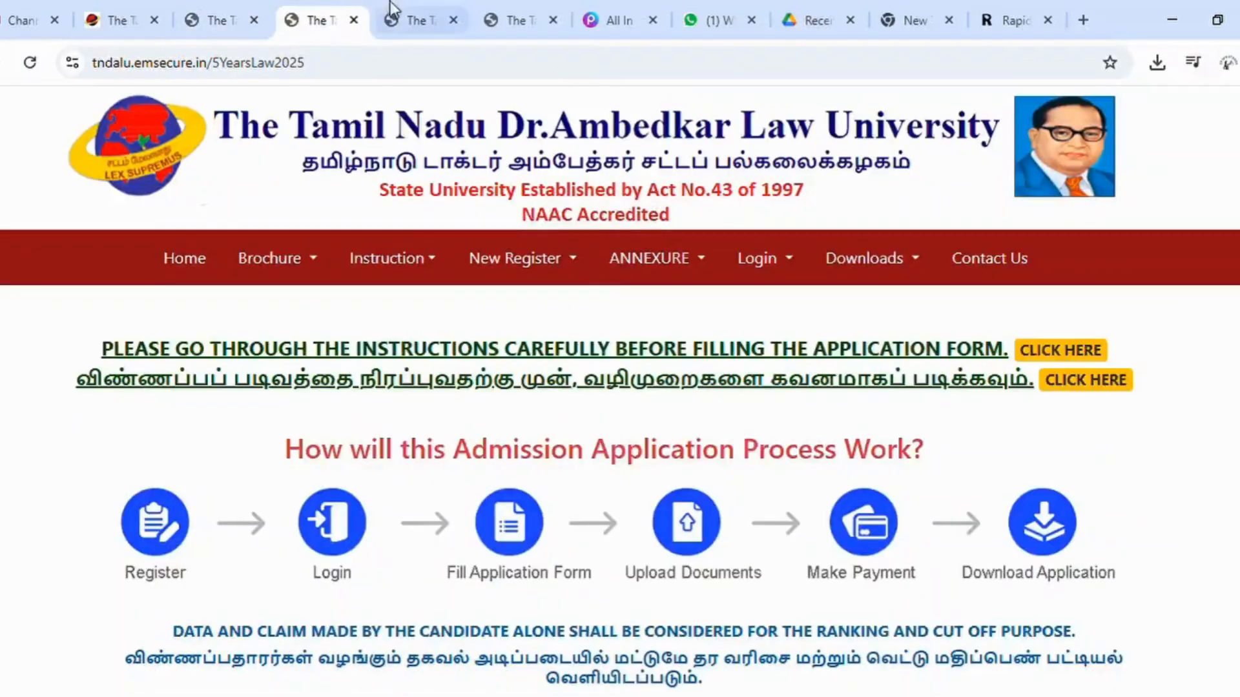
{"action": "left_click", "coordinate": [429, 7]}
{"action": "left_click", "coordinate": [526, 8]}
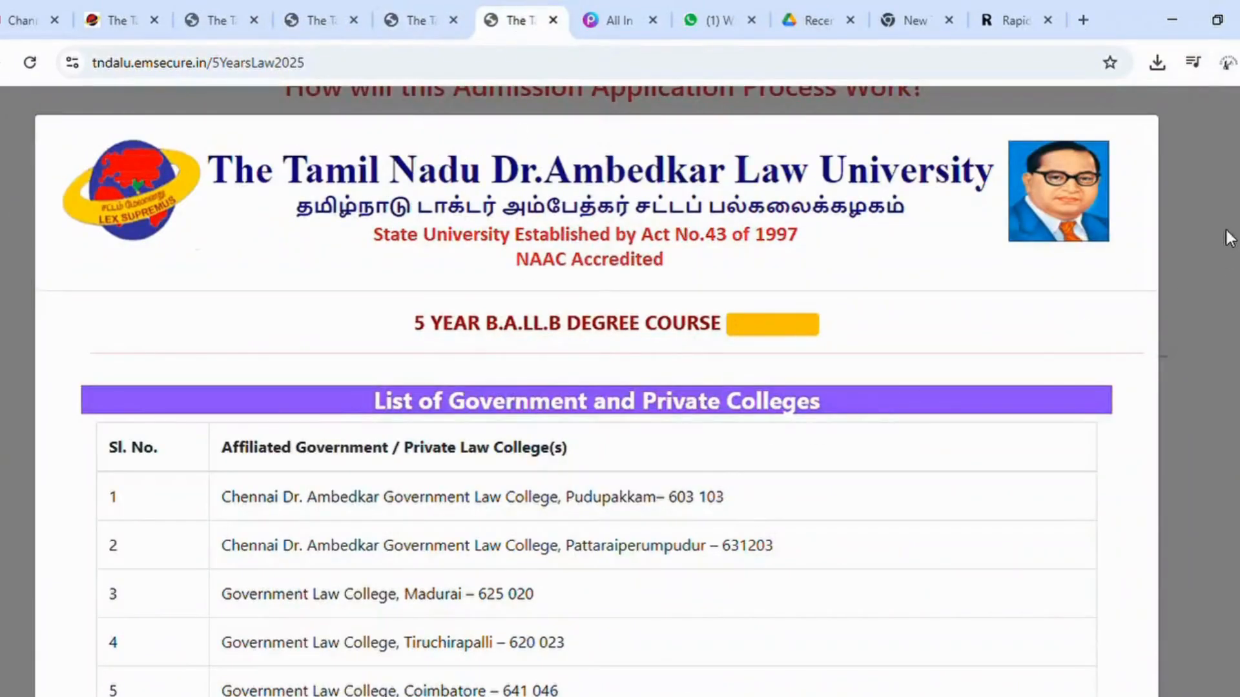
{"action": "scroll", "coordinate": [597, 387], "scroll_direction": "down", "scroll_amount": 15}
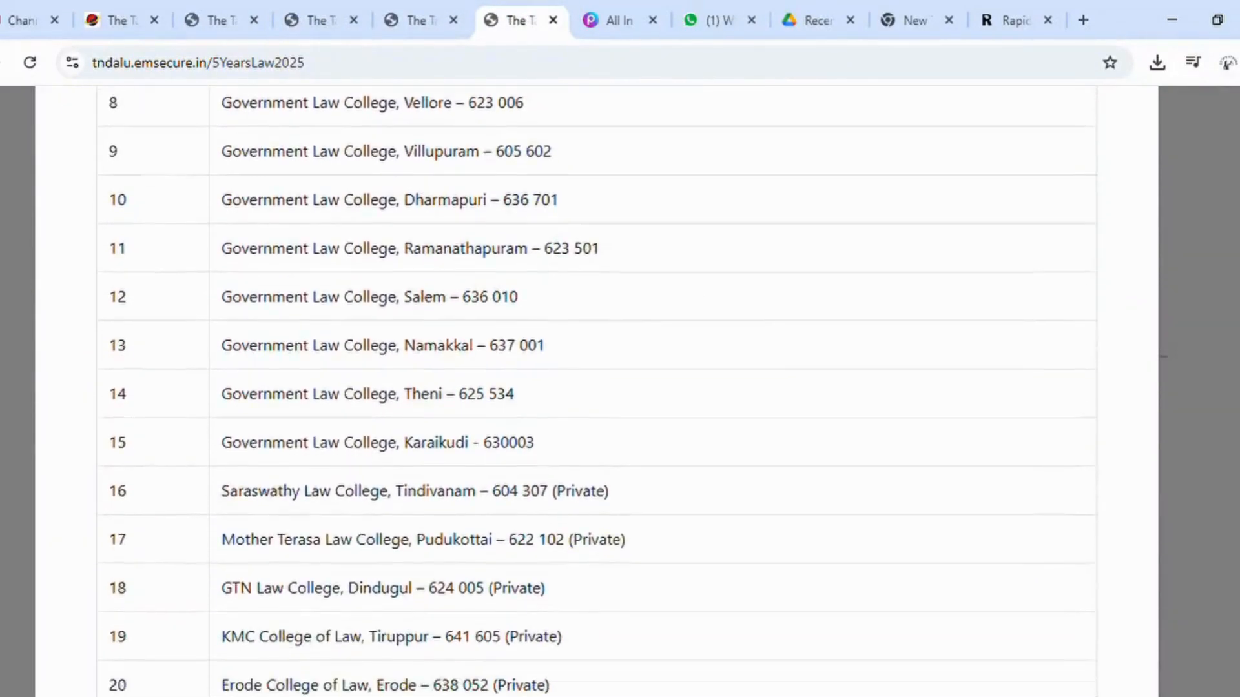
{"action": "scroll", "coordinate": [596, 387], "scroll_direction": "down", "scroll_amount": 4}
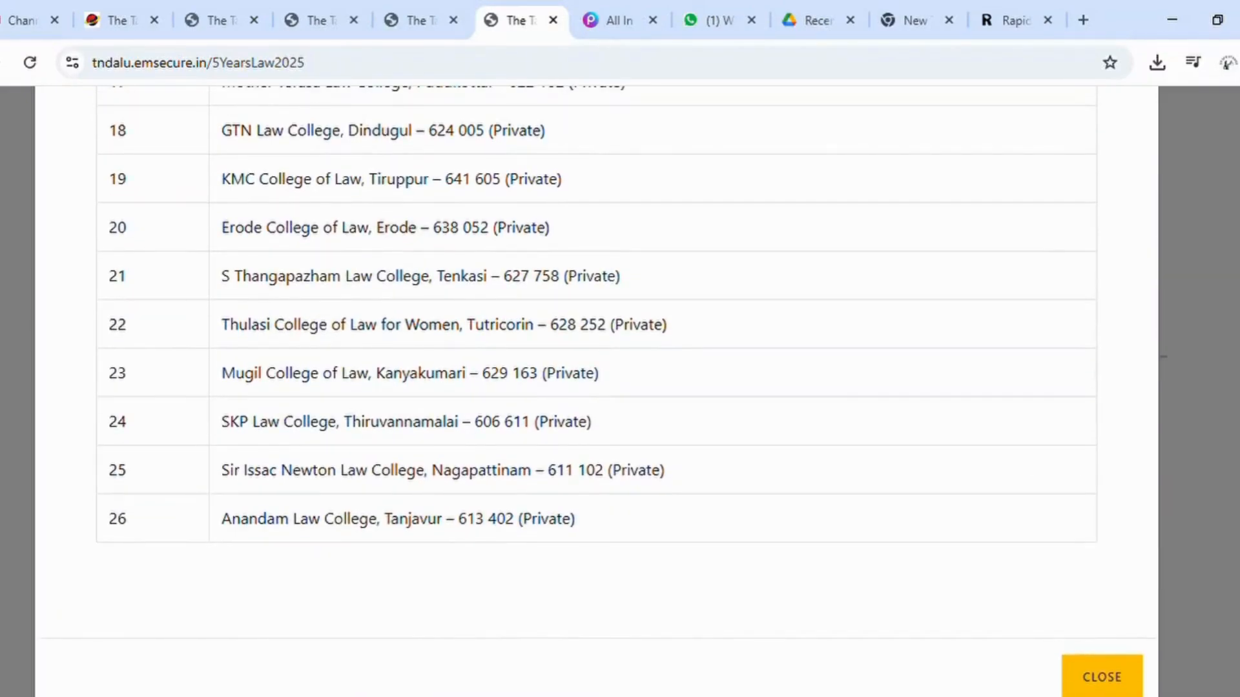
{"action": "scroll", "coordinate": [597, 387], "scroll_direction": "up", "scroll_amount": 20}
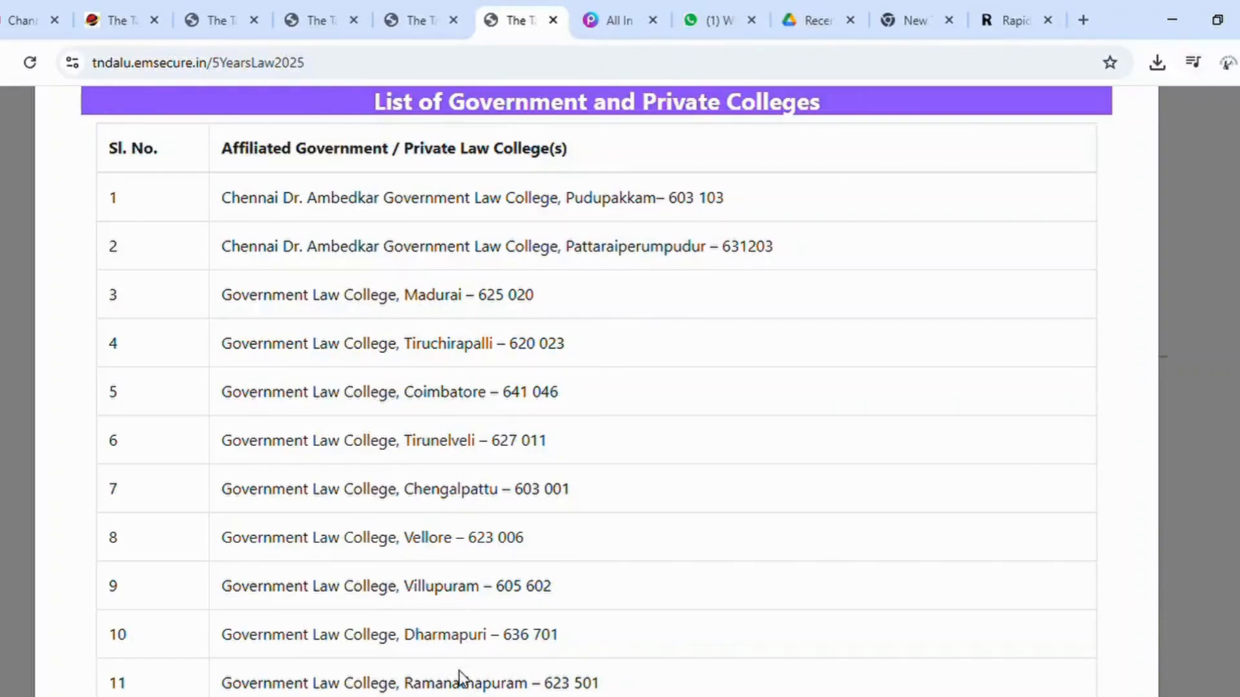
{"action": "scroll", "coordinate": [460, 678], "scroll_direction": "down", "scroll_amount": 4}
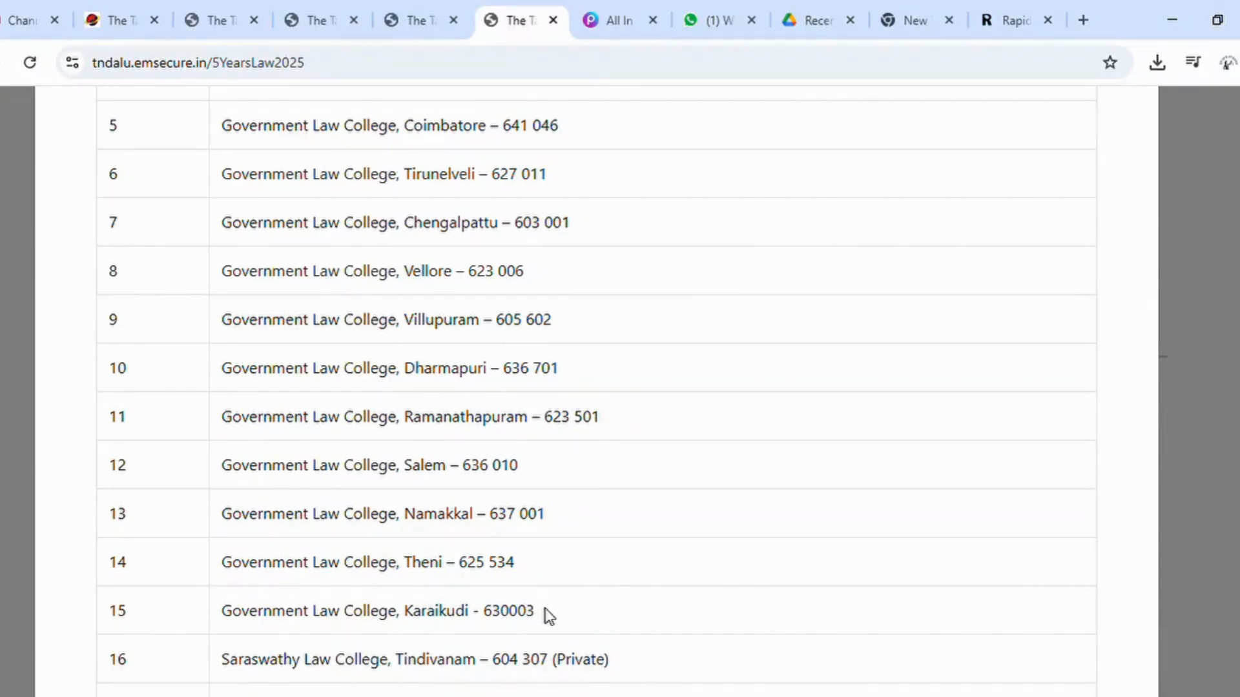
{"action": "scroll", "coordinate": [580, 335], "scroll_direction": "down", "scroll_amount": 6}
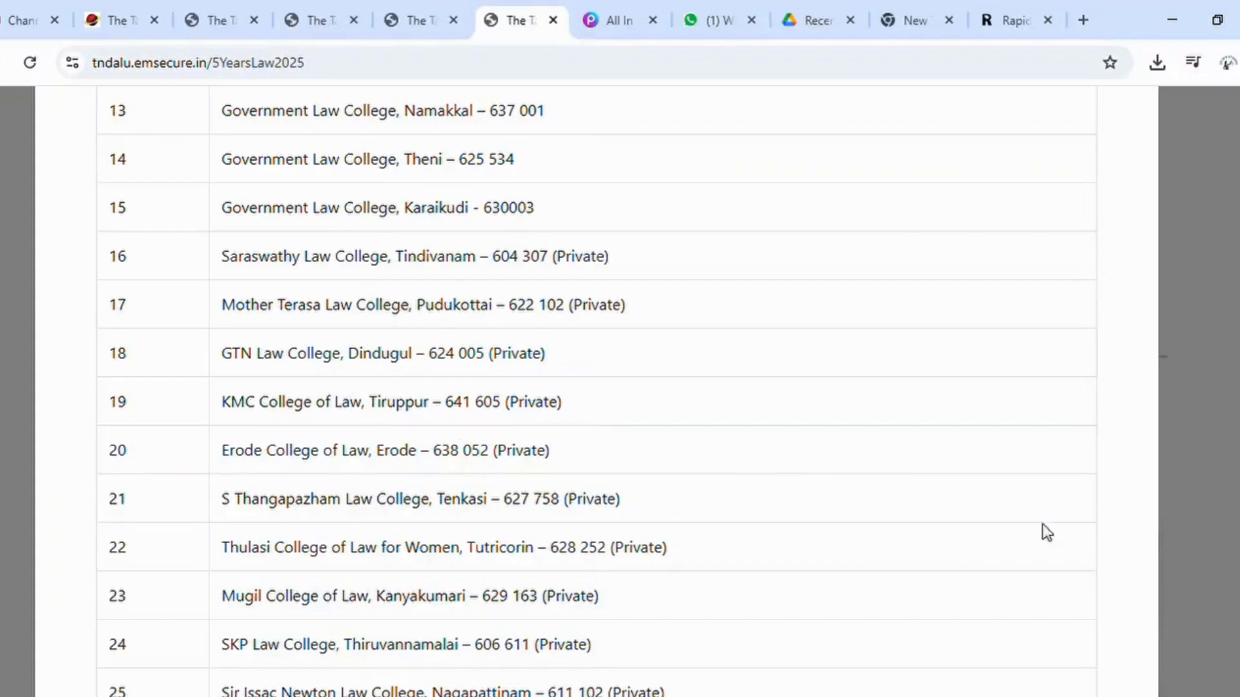
{"action": "scroll", "coordinate": [597, 387], "scroll_direction": "down", "scroll_amount": 2}
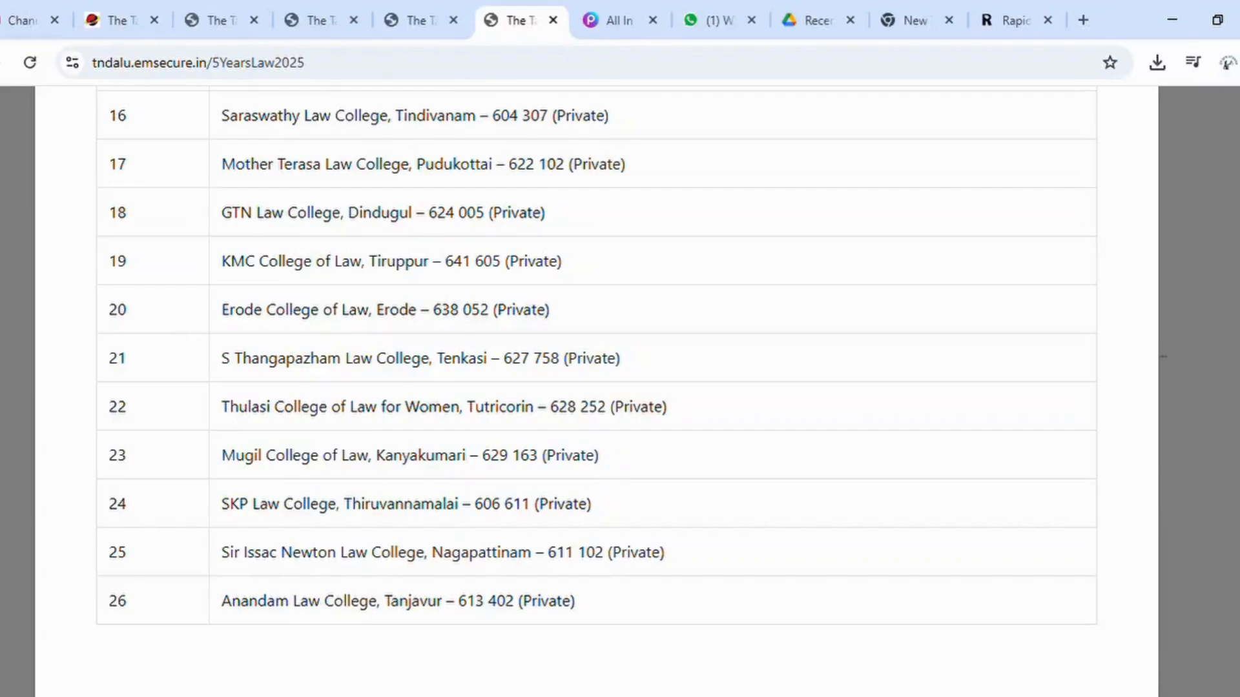
{"action": "scroll", "coordinate": [597, 388], "scroll_direction": "down", "scroll_amount": 2}
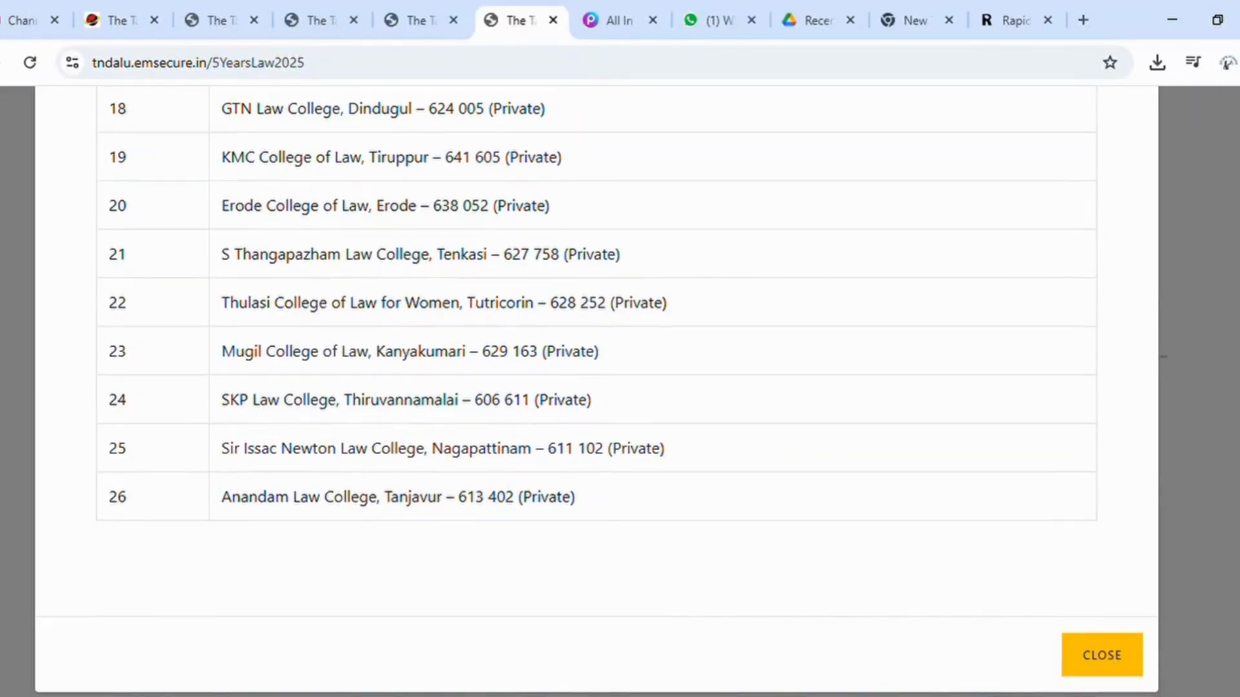
{"action": "scroll", "coordinate": [597, 322], "scroll_direction": "up", "scroll_amount": 7}
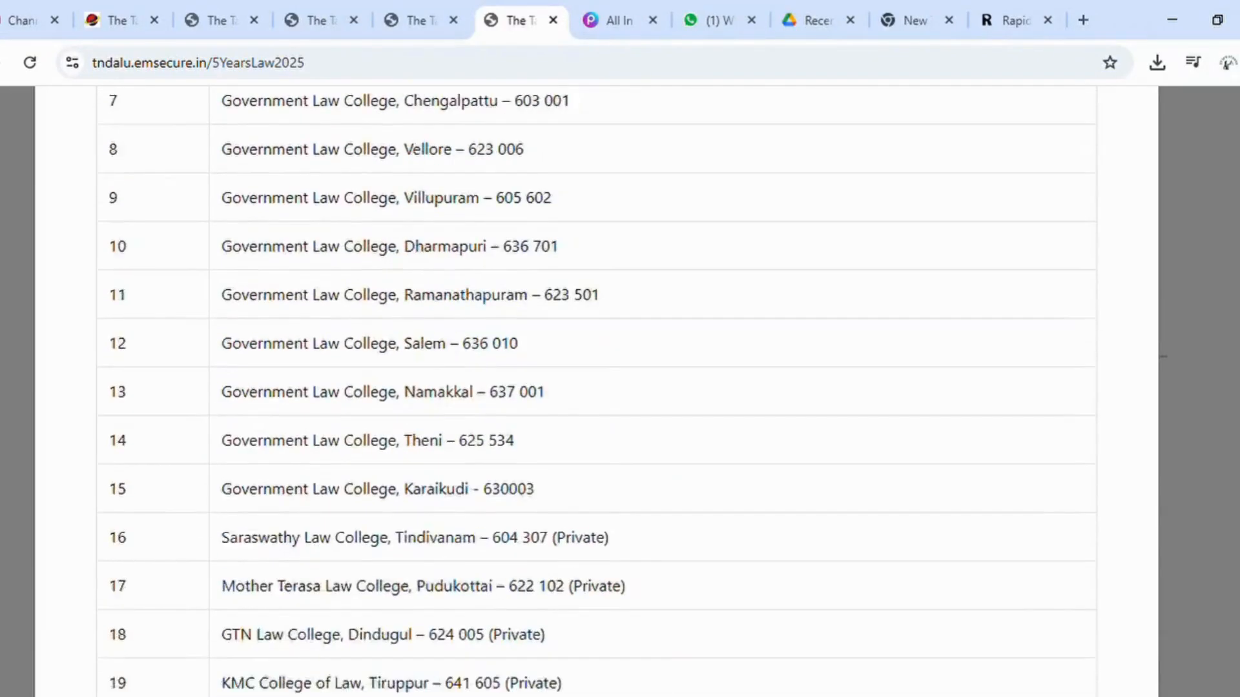
{"action": "scroll", "coordinate": [596, 323], "scroll_direction": "down", "scroll_amount": 7}
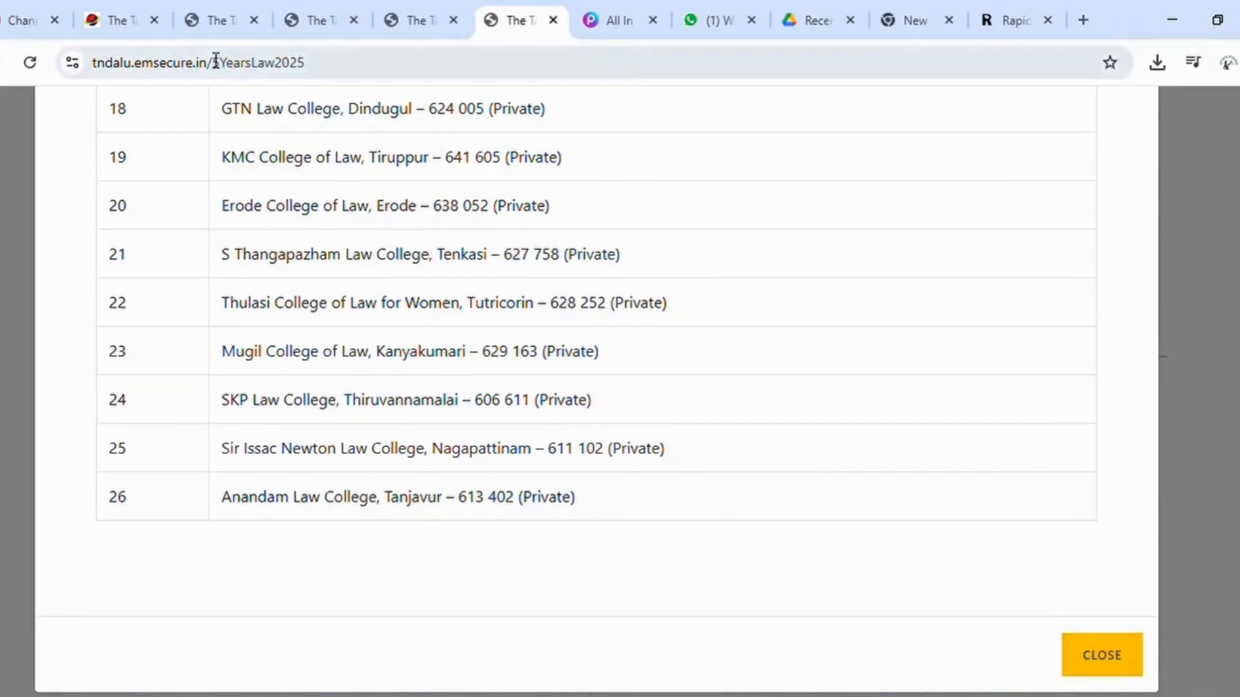
Step: Bring up the 5 Year B.A.LL.B Degree Course registration form and examine the candidate's name, birth date and contact fields
{"action": "left_click", "coordinate": [137, 15]}
{"action": "left_click", "coordinate": [207, 6]}
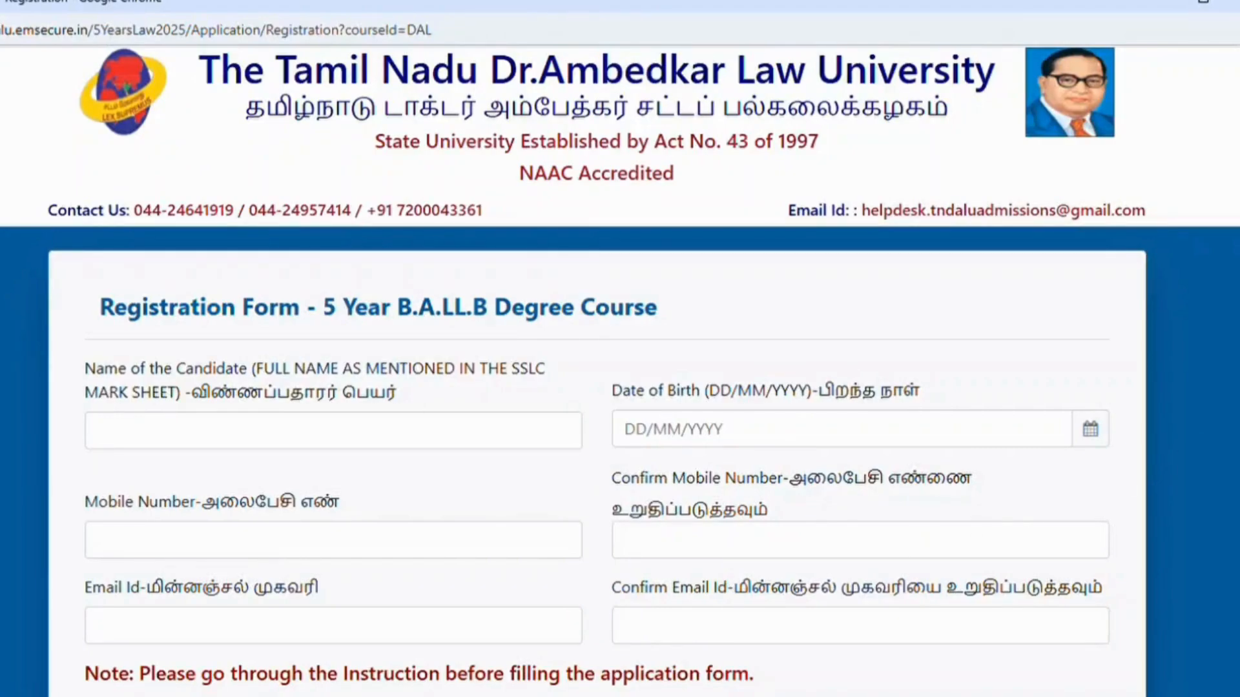
{"action": "scroll", "coordinate": [662, 410], "scroll_direction": "down", "scroll_amount": 2}
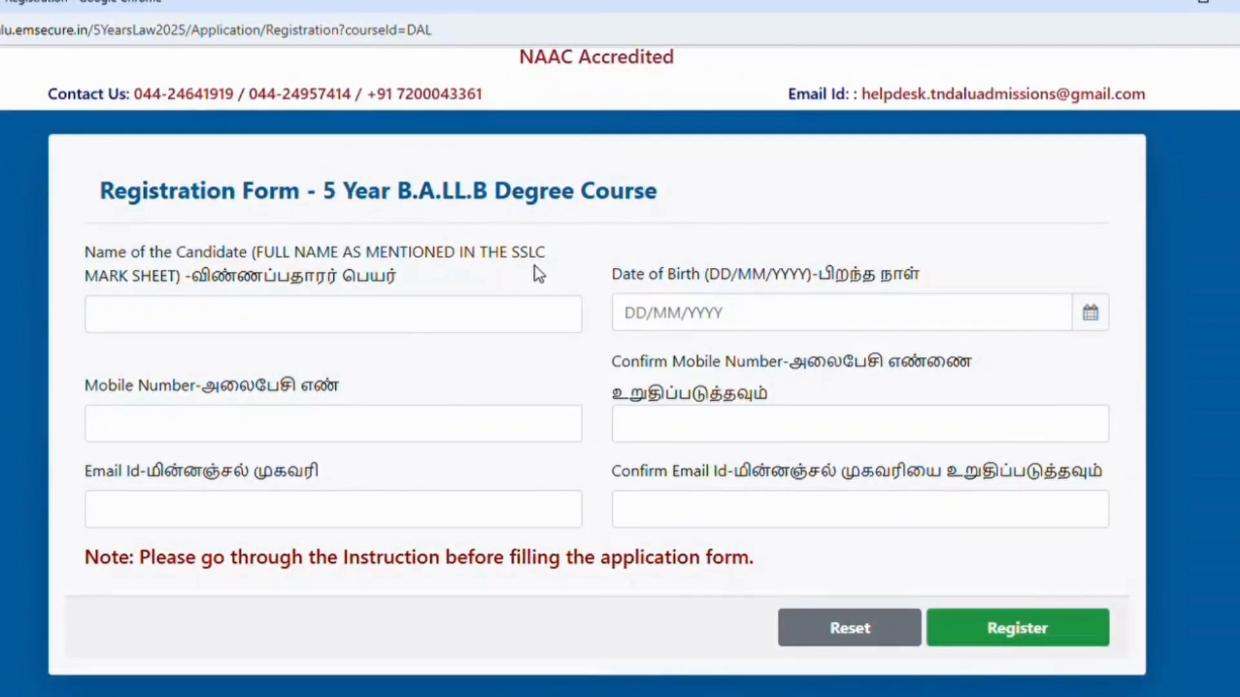
{"action": "left_click", "coordinate": [407, 330]}
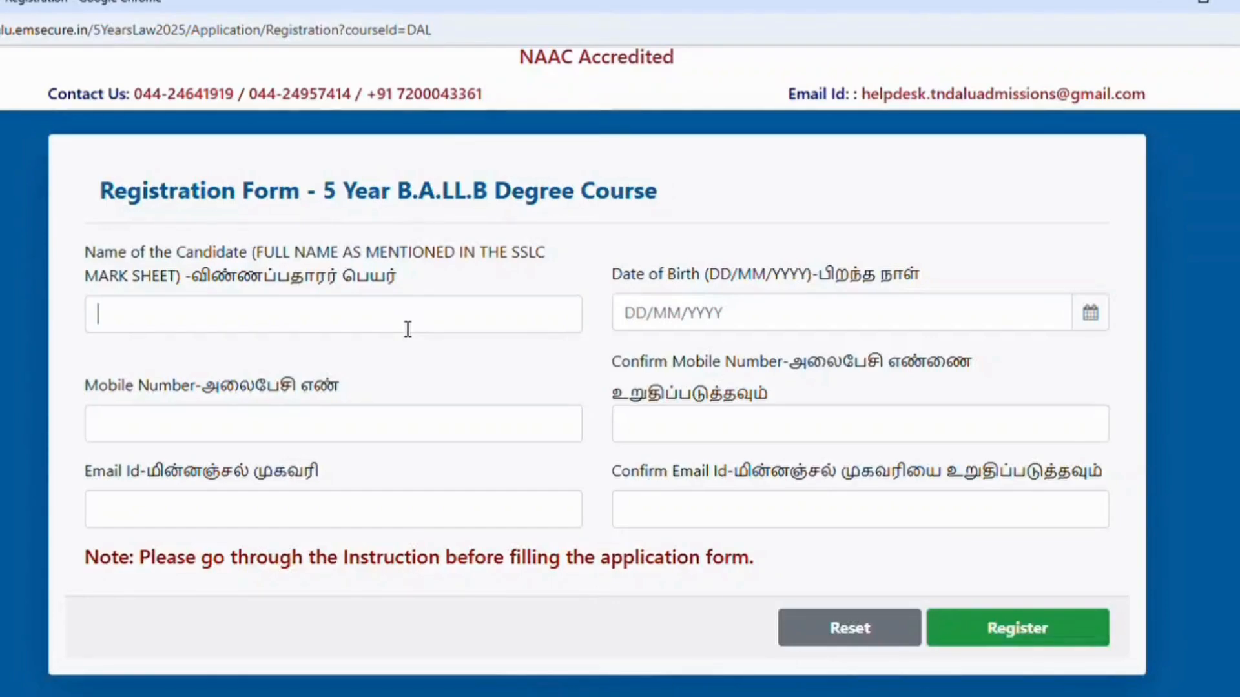
{"action": "left_click", "coordinate": [408, 391]}
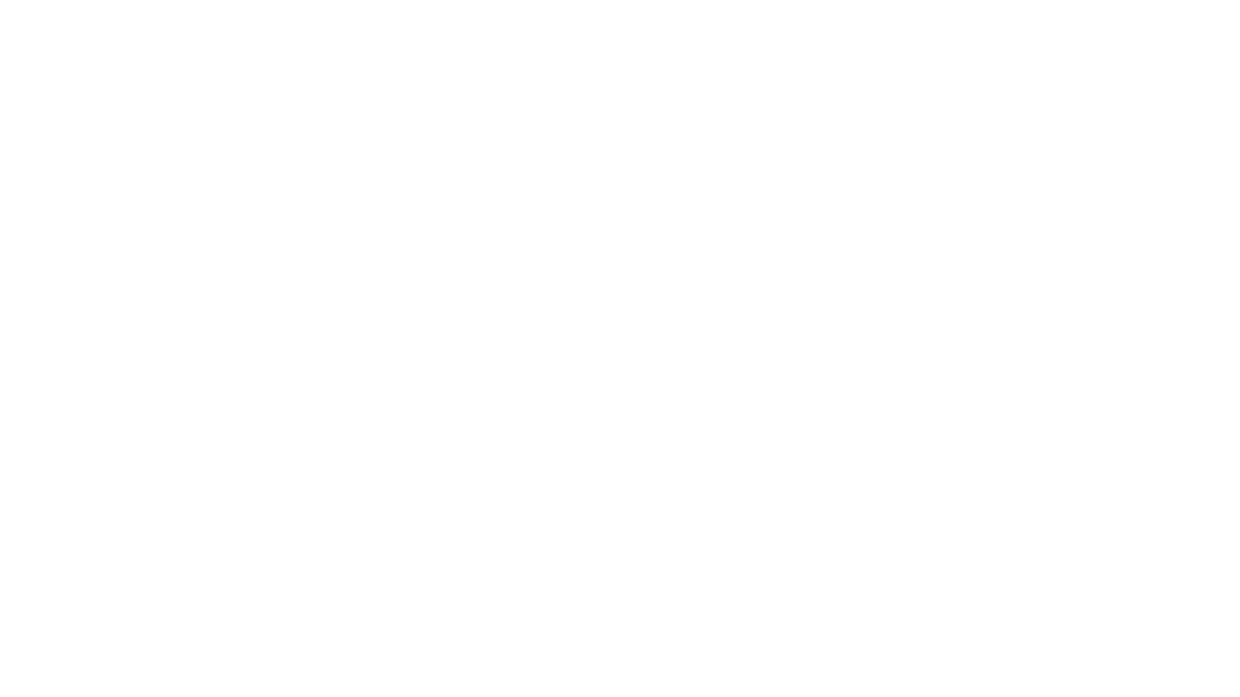
Step: Clear the father, mother or guardian name in the new application form
{"action": "scroll", "coordinate": [535, 186], "scroll_direction": "down", "scroll_amount": 1}
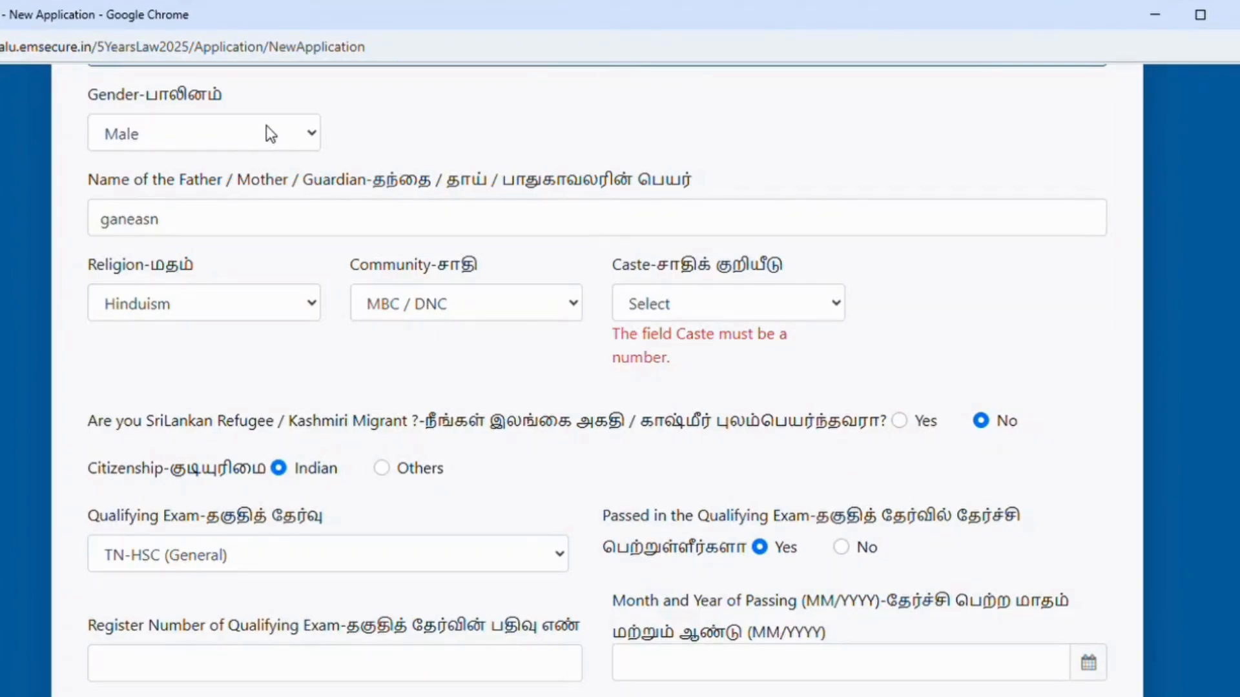
{"action": "left_click", "coordinate": [192, 223]}
{"action": "left_click_drag", "start_coordinate": [191, 223], "coordinate": [0, 234]}
{"action": "key", "text": "BackSpace"}
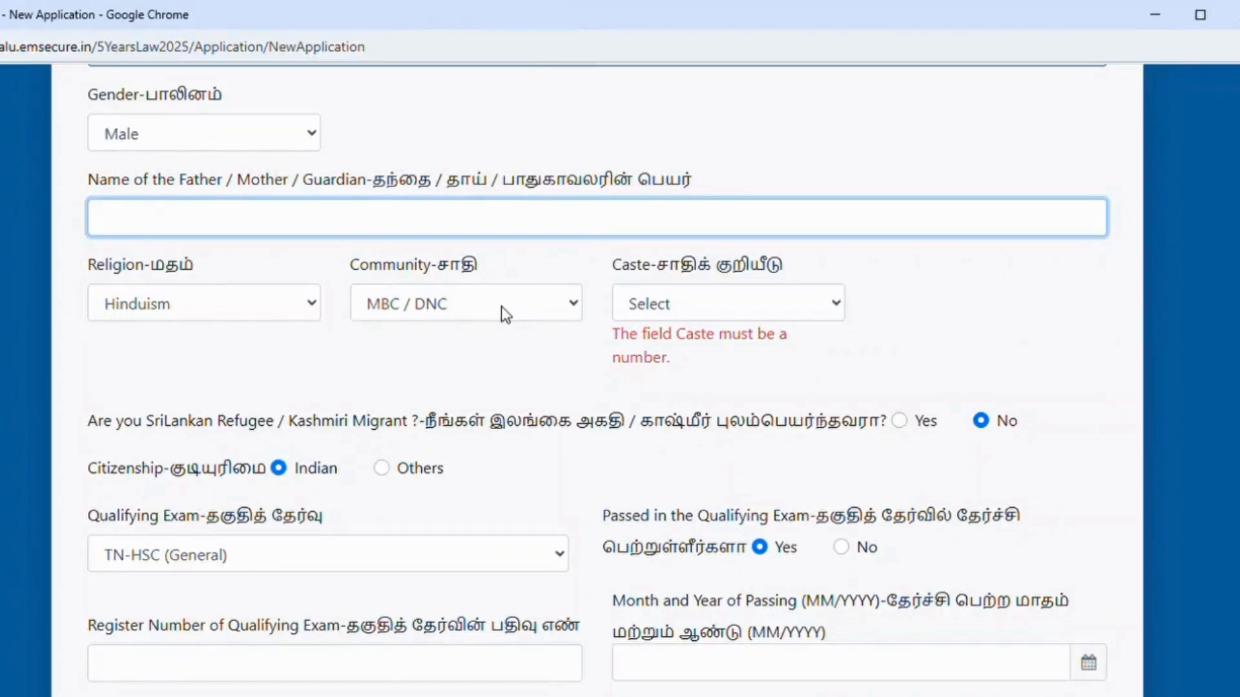
Step: Examine the available choices for Caste and Qualifying Exam in the application form
{"action": "left_click", "coordinate": [783, 311]}
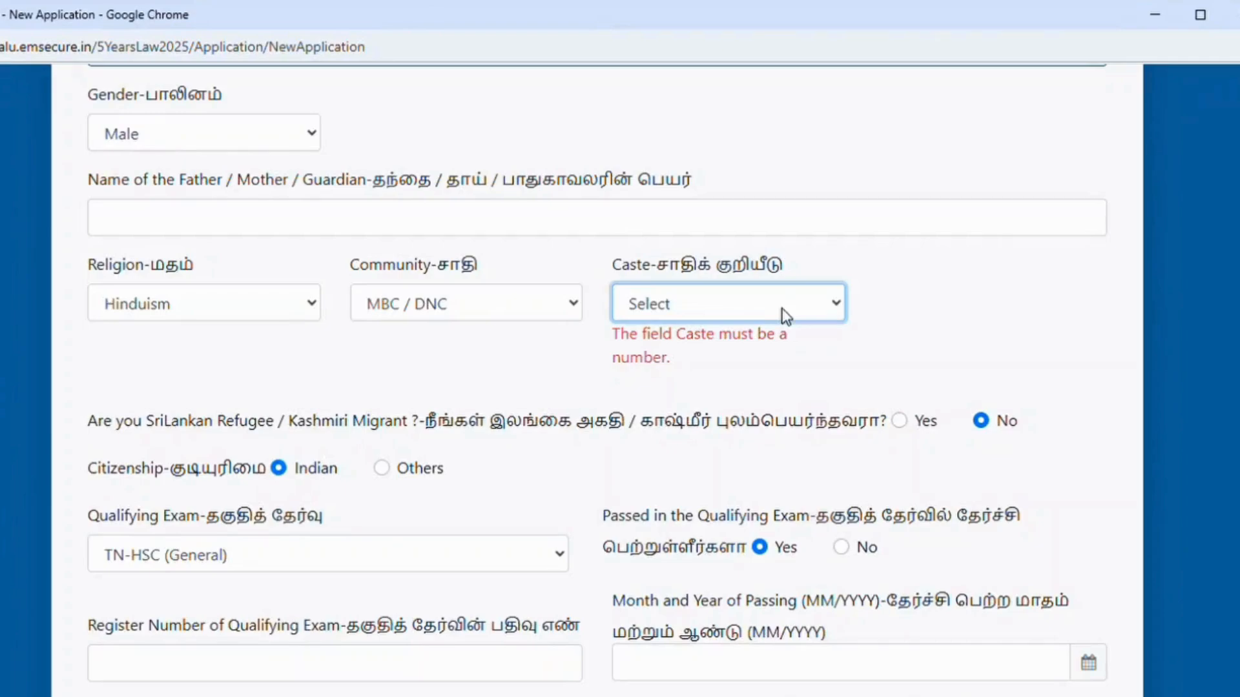
{"action": "left_click", "coordinate": [942, 284]}
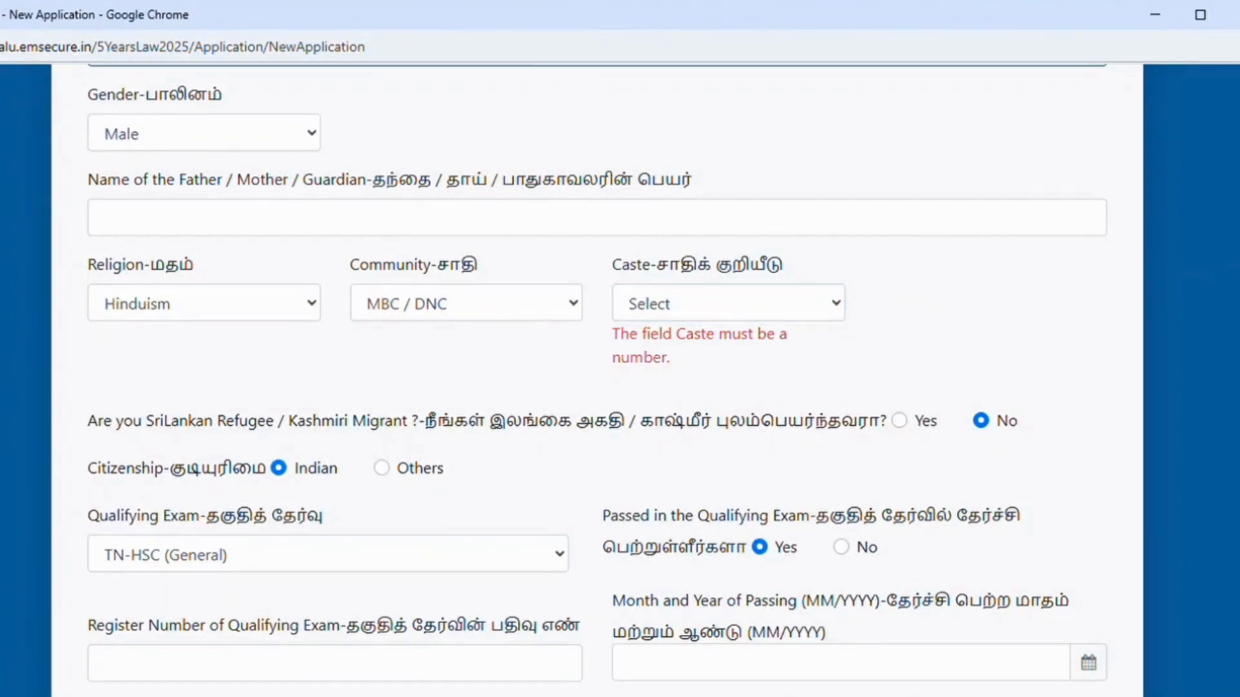
{"action": "scroll", "coordinate": [708, 349], "scroll_direction": "down", "scroll_amount": 3}
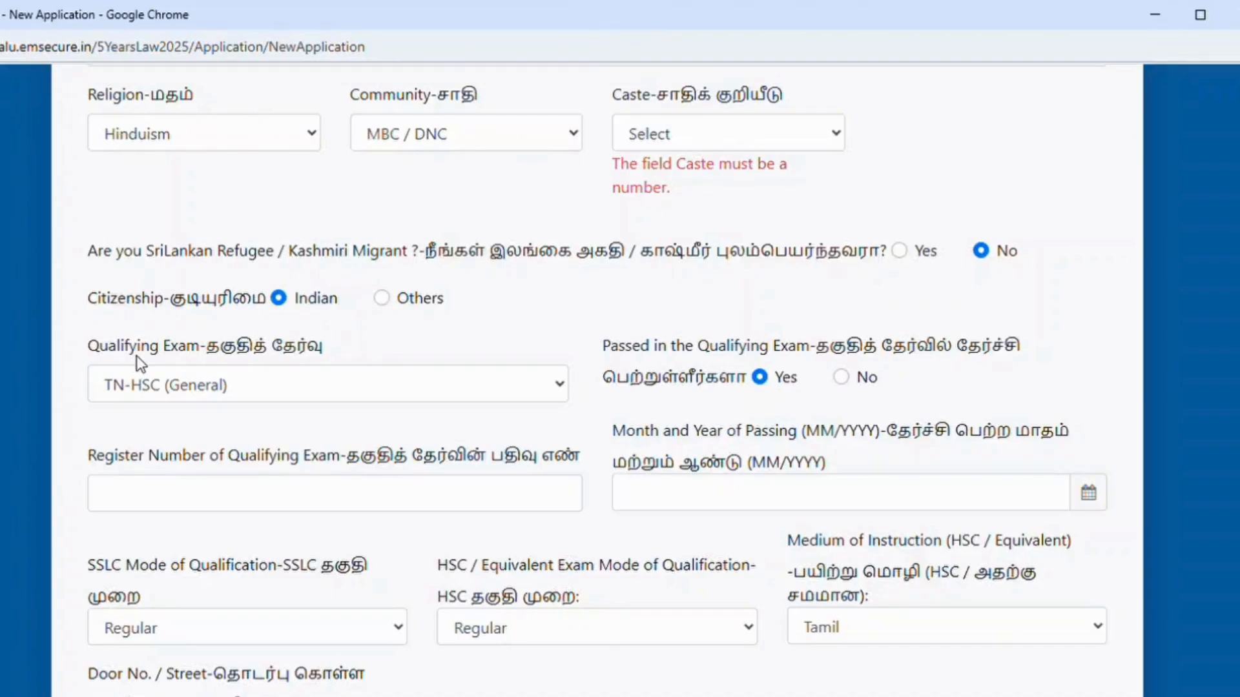
{"action": "left_click", "coordinate": [326, 394]}
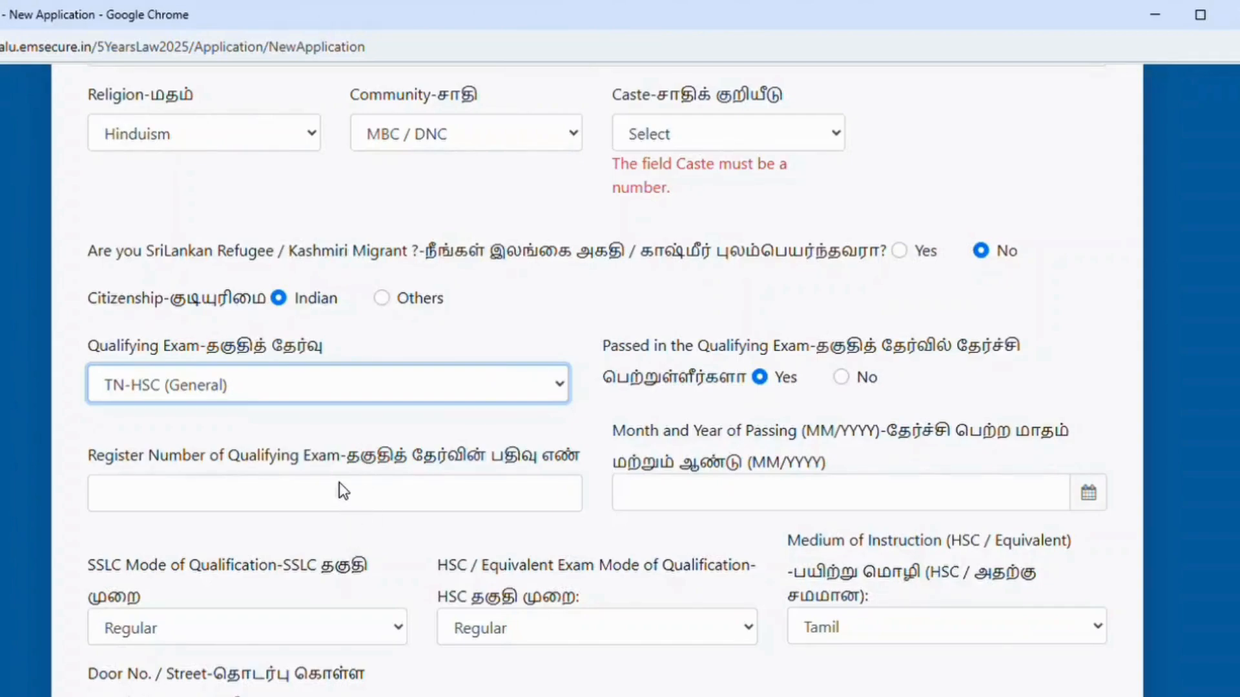
{"action": "left_click", "coordinate": [670, 544]}
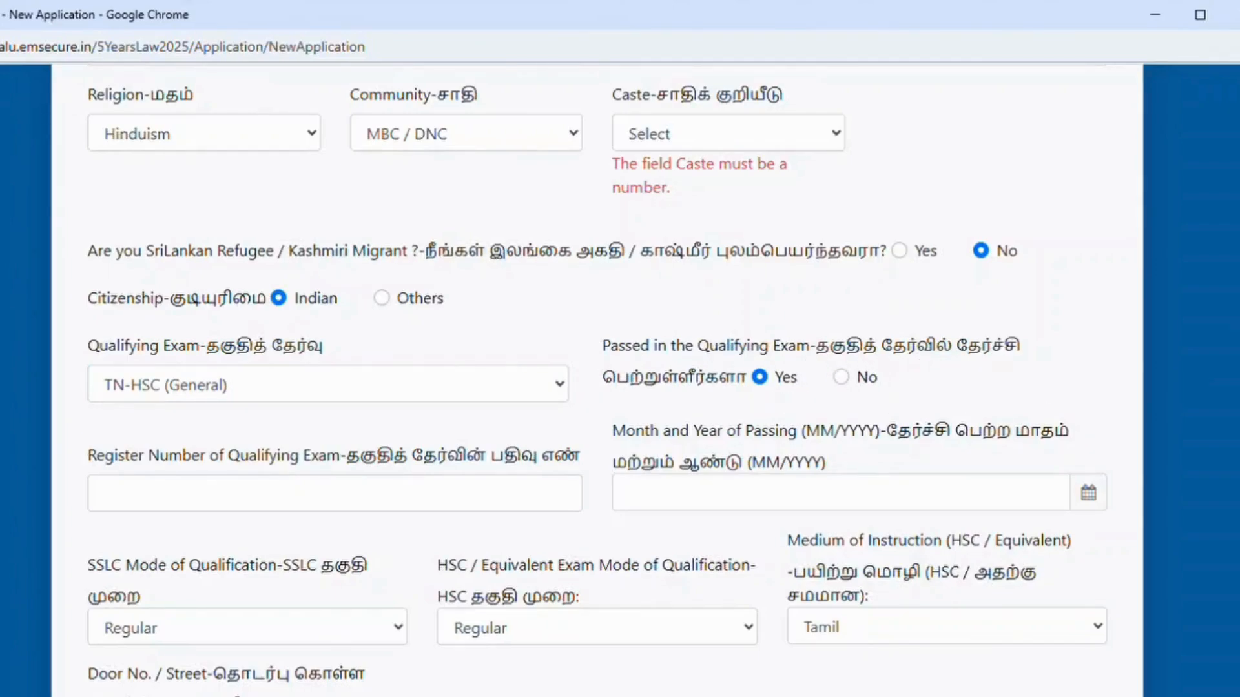
Step: Examine the choices for the SSLC and HSC modes of qualification and the medium of instruction
{"action": "scroll", "coordinate": [1046, 277], "scroll_direction": "down", "scroll_amount": 2}
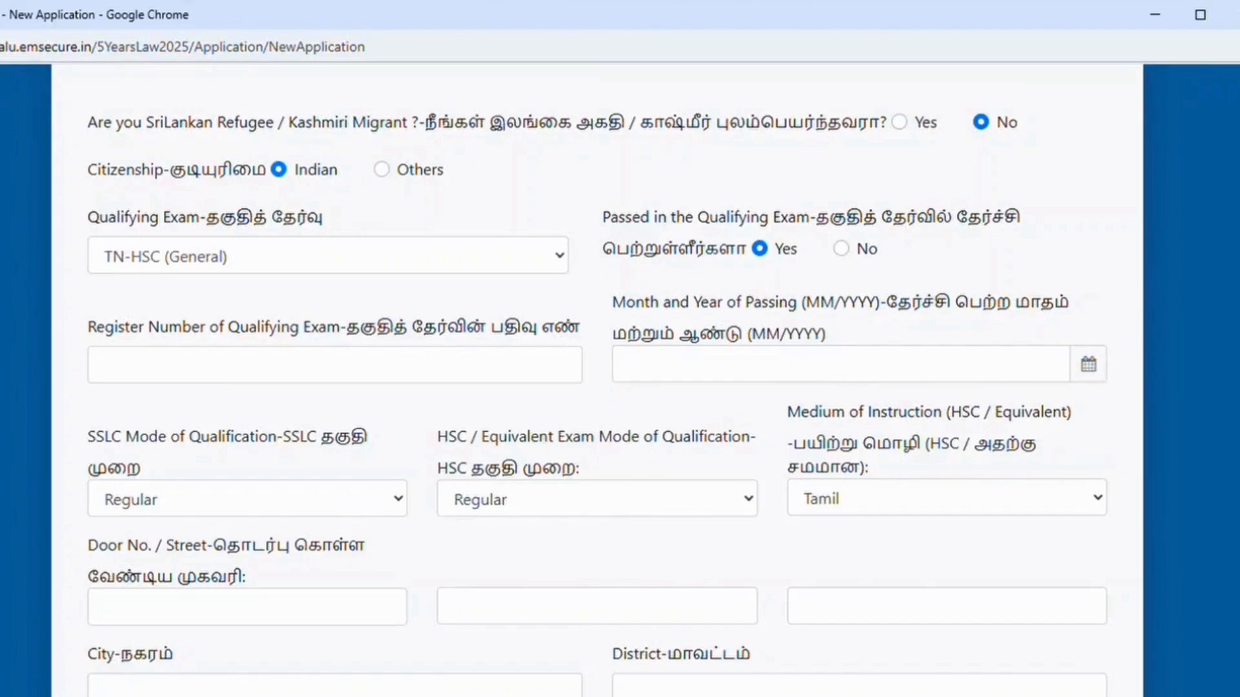
{"action": "scroll", "coordinate": [258, 326], "scroll_direction": "down", "scroll_amount": 3}
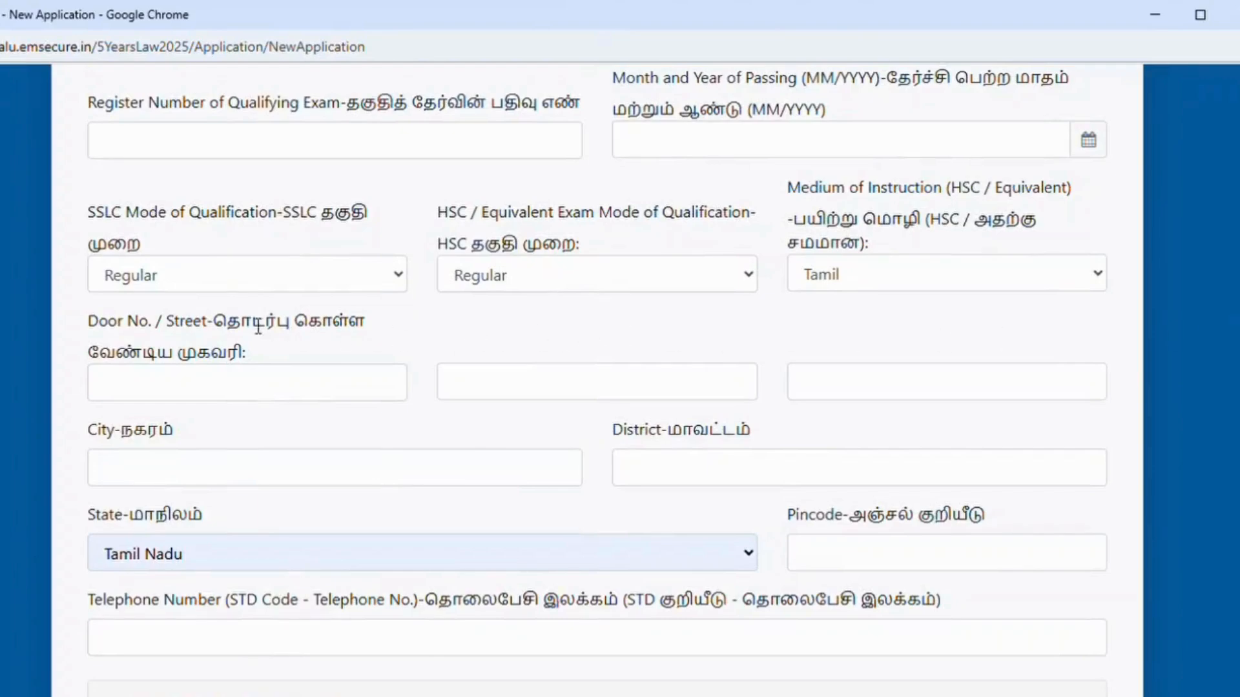
{"action": "left_click", "coordinate": [232, 273]}
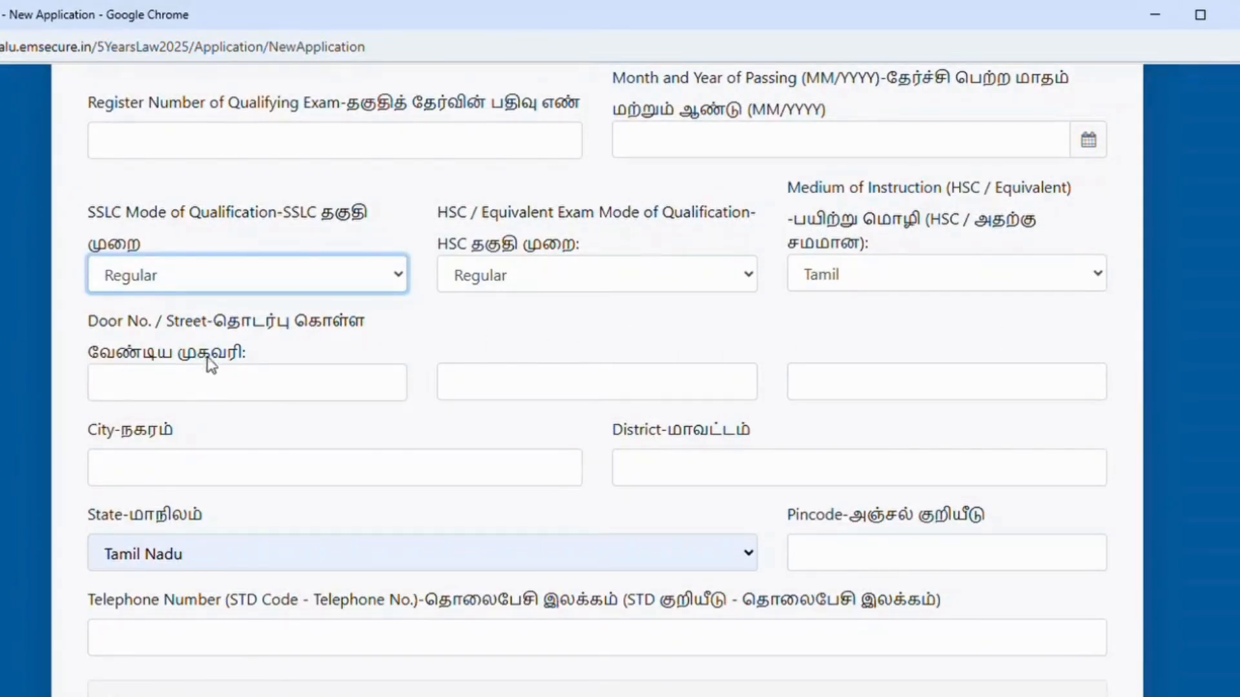
{"action": "left_click", "coordinate": [581, 278]}
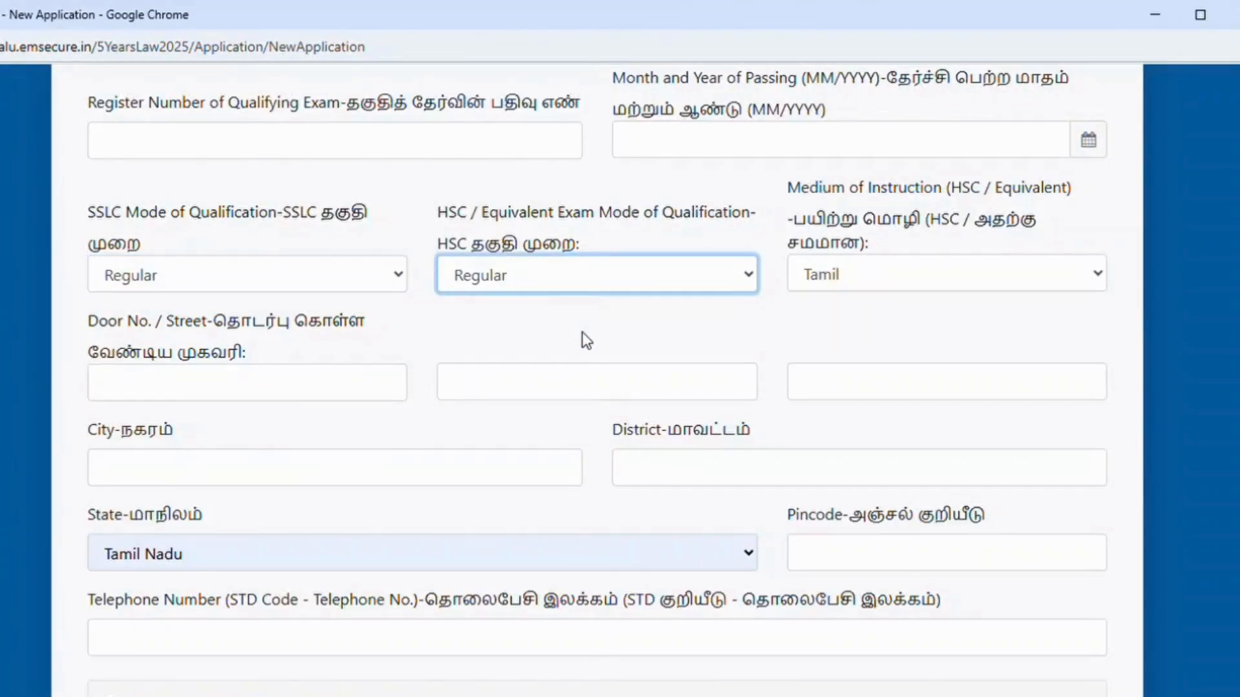
{"action": "left_click", "coordinate": [931, 279]}
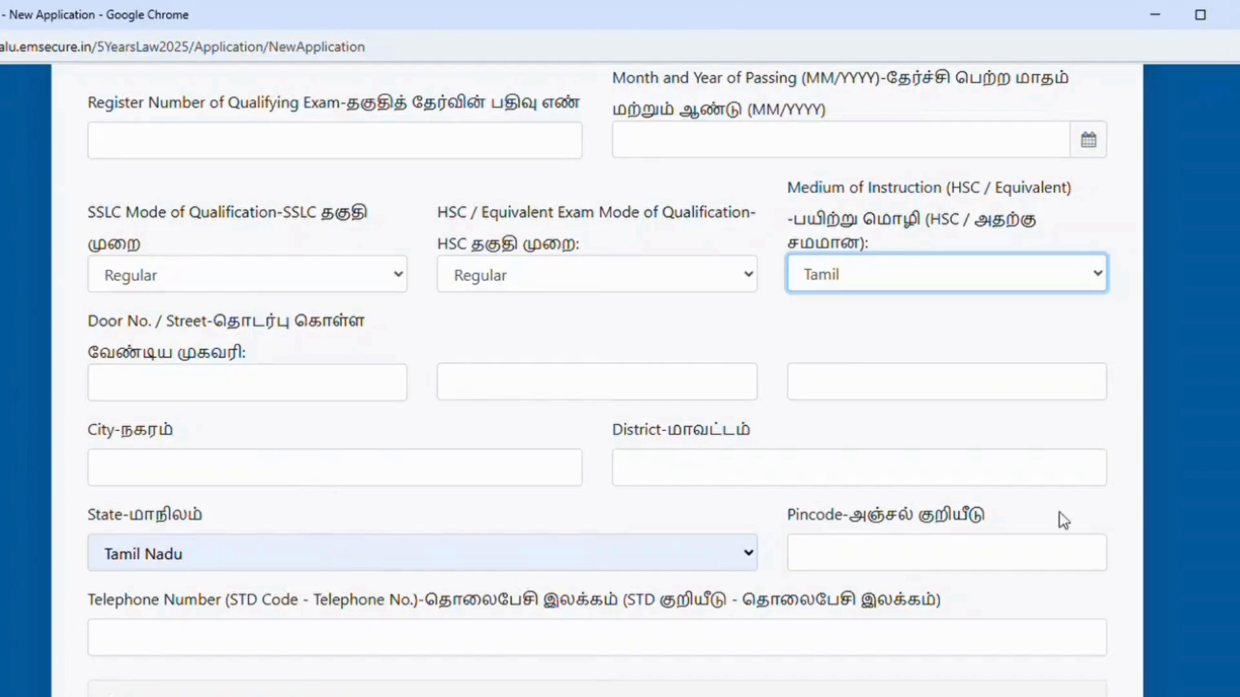
Step: Review the address fields and the maximum and obtained marks in the H.S.C. / Equivalent Course Marks section
{"action": "scroll", "coordinate": [1234, 387], "scroll_direction": "down", "scroll_amount": 5}
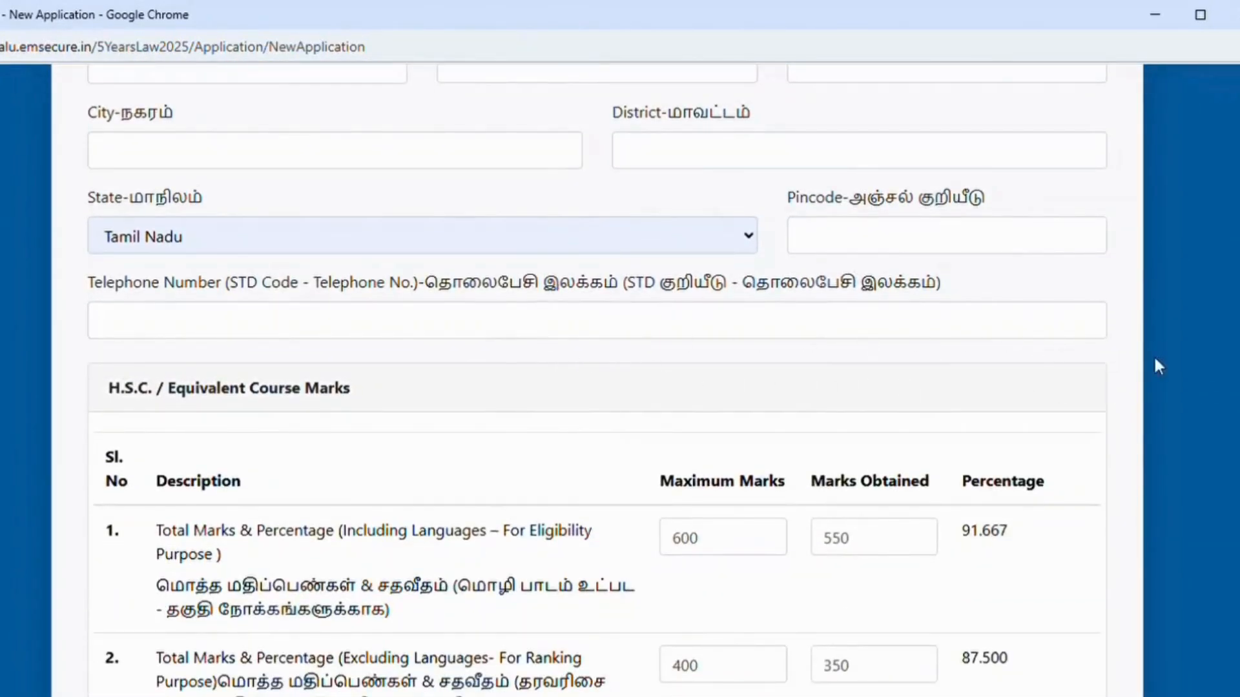
{"action": "scroll", "coordinate": [828, 302], "scroll_direction": "down", "scroll_amount": 4}
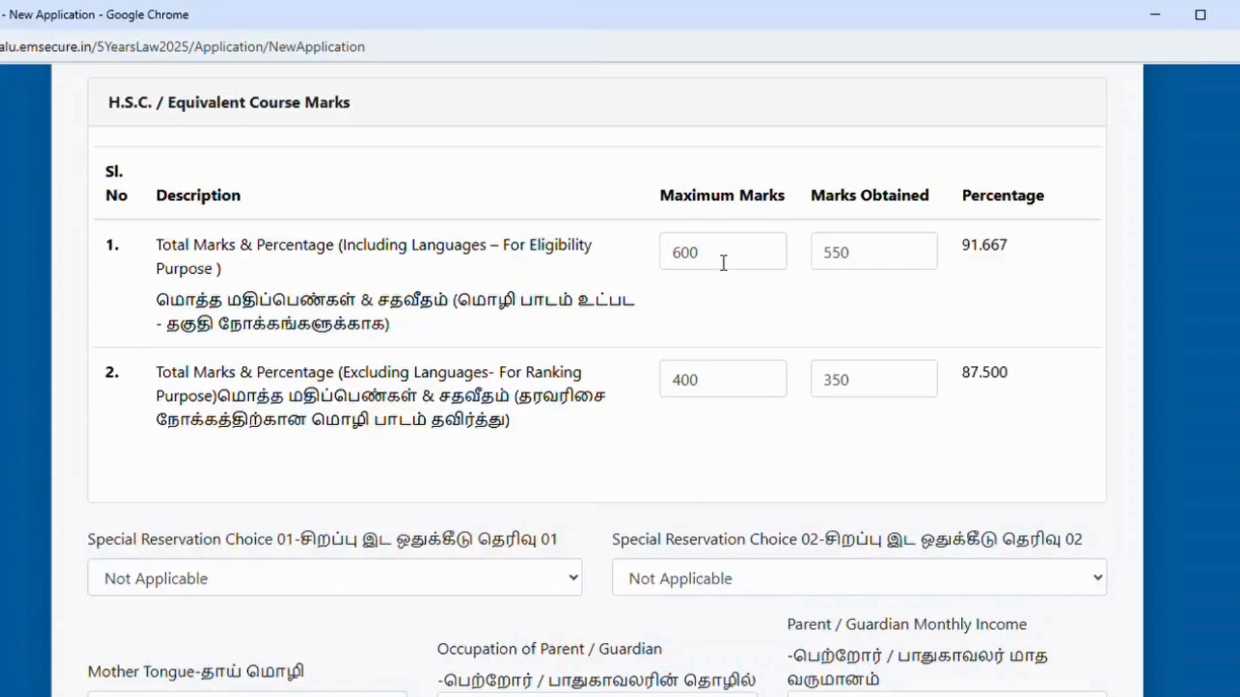
{"action": "left_click", "coordinate": [865, 261]}
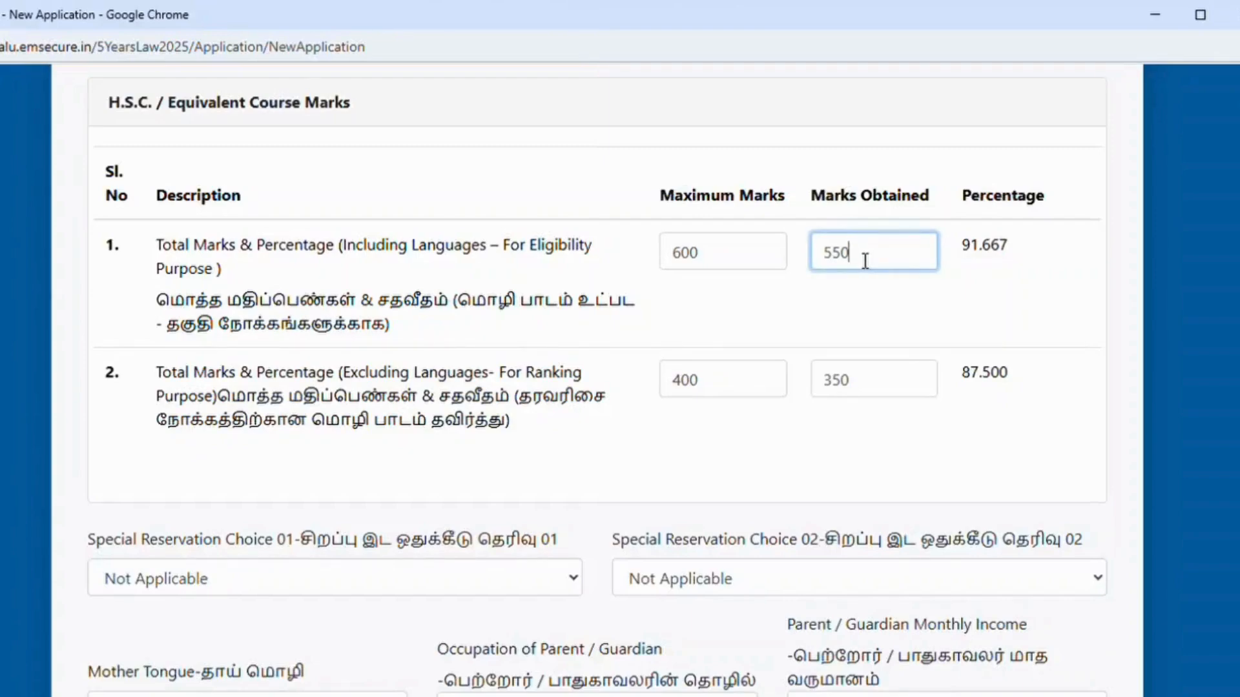
Step: Set the obtained marks for the total including languages to 555 in the H.S.C. marks table
{"action": "key", "text": "ctrl+a"}
{"action": "key", "text": "BackSpace"}
{"action": "type", "text": "555"}
{"action": "left_click", "coordinate": [932, 284]}
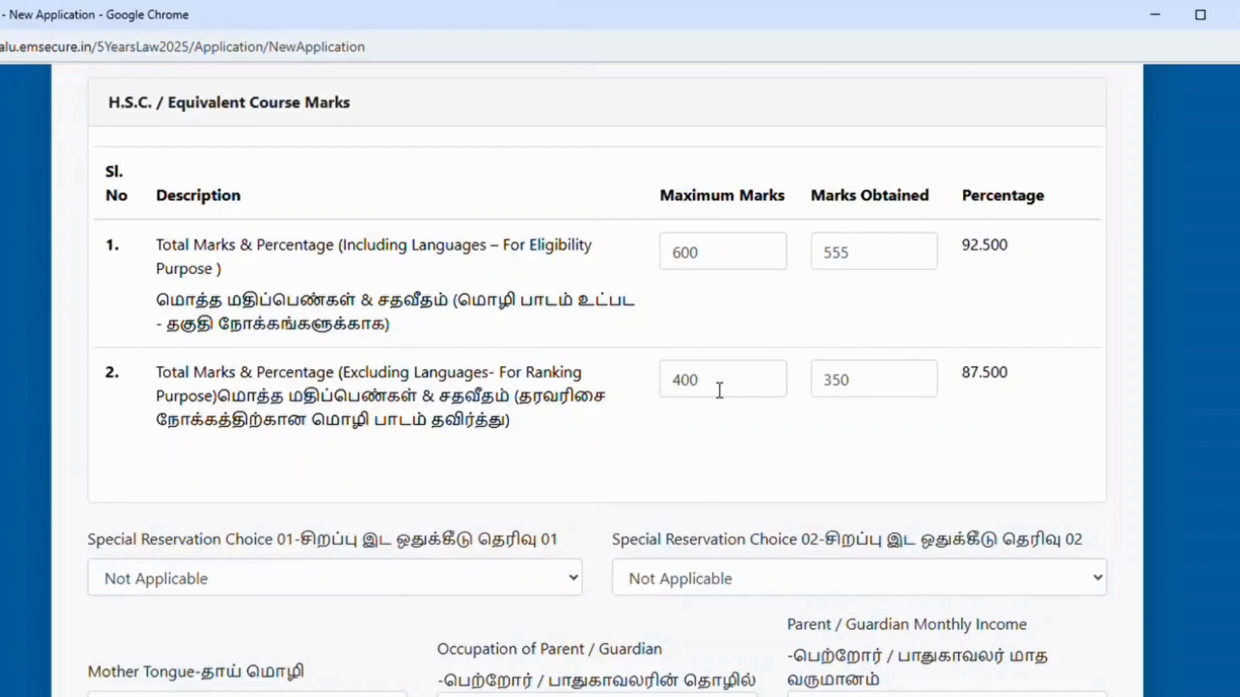
Step: Set the obtained marks for the total excluding languages to 356 in the H.S.C. marks table
{"action": "left_click", "coordinate": [881, 396]}
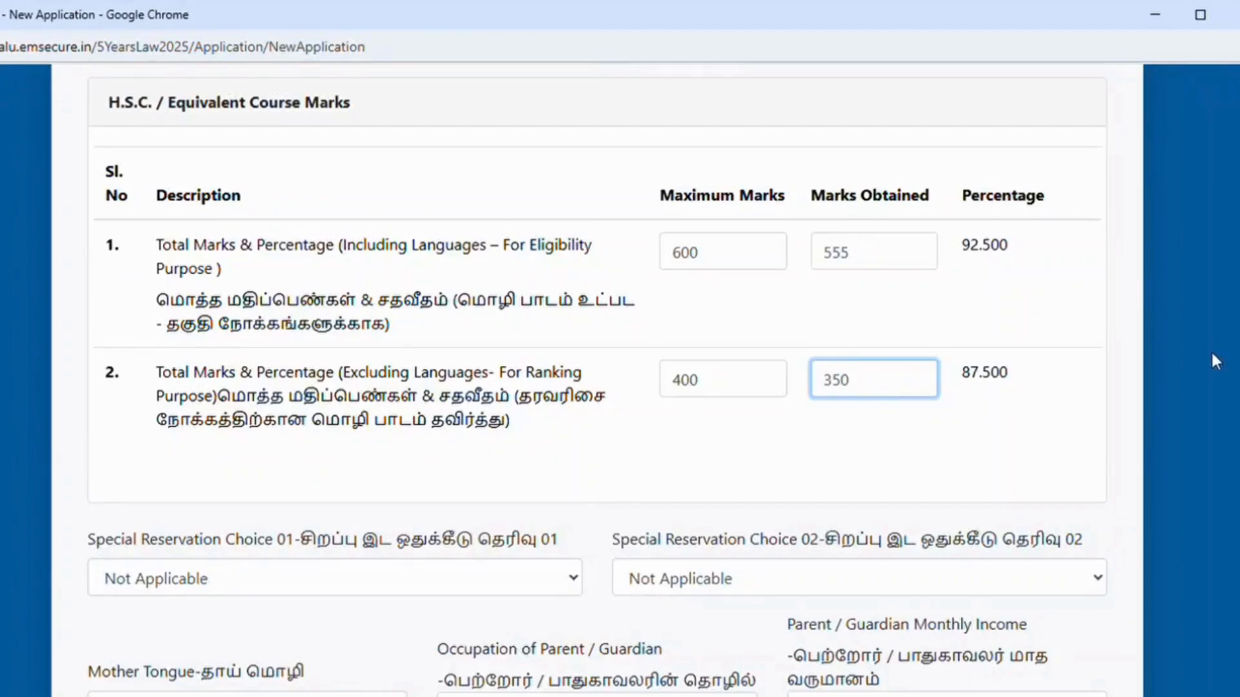
{"action": "left_click", "coordinate": [732, 385]}
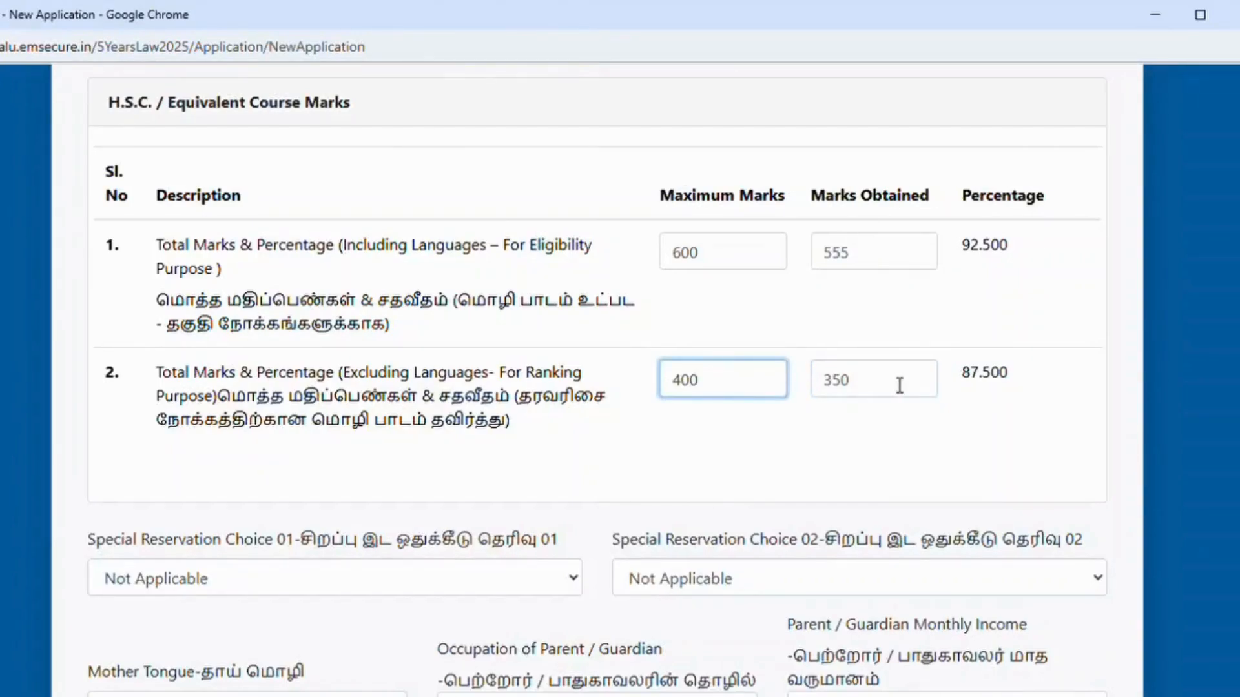
{"action": "left_click", "coordinate": [902, 385]}
{"action": "key", "text": "BackSpace"}
{"action": "key", "text": "BackSpace"}
{"action": "key", "text": "BackSpace"}
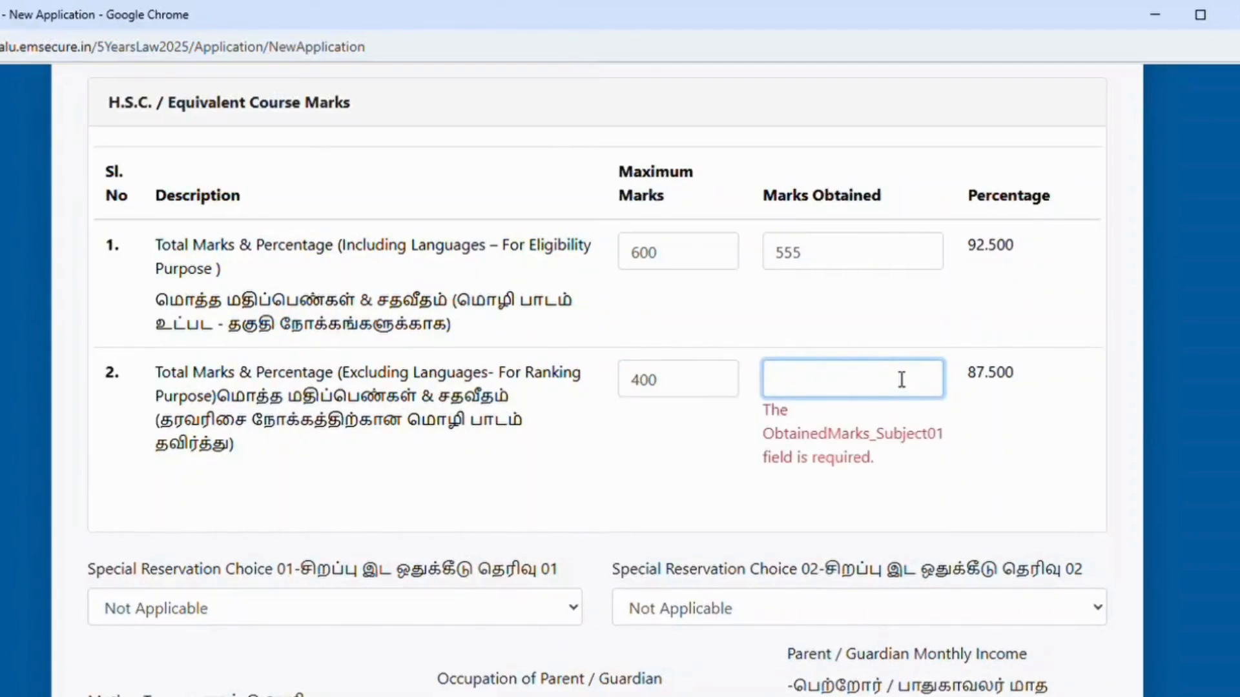
{"action": "type", "text": "356"}
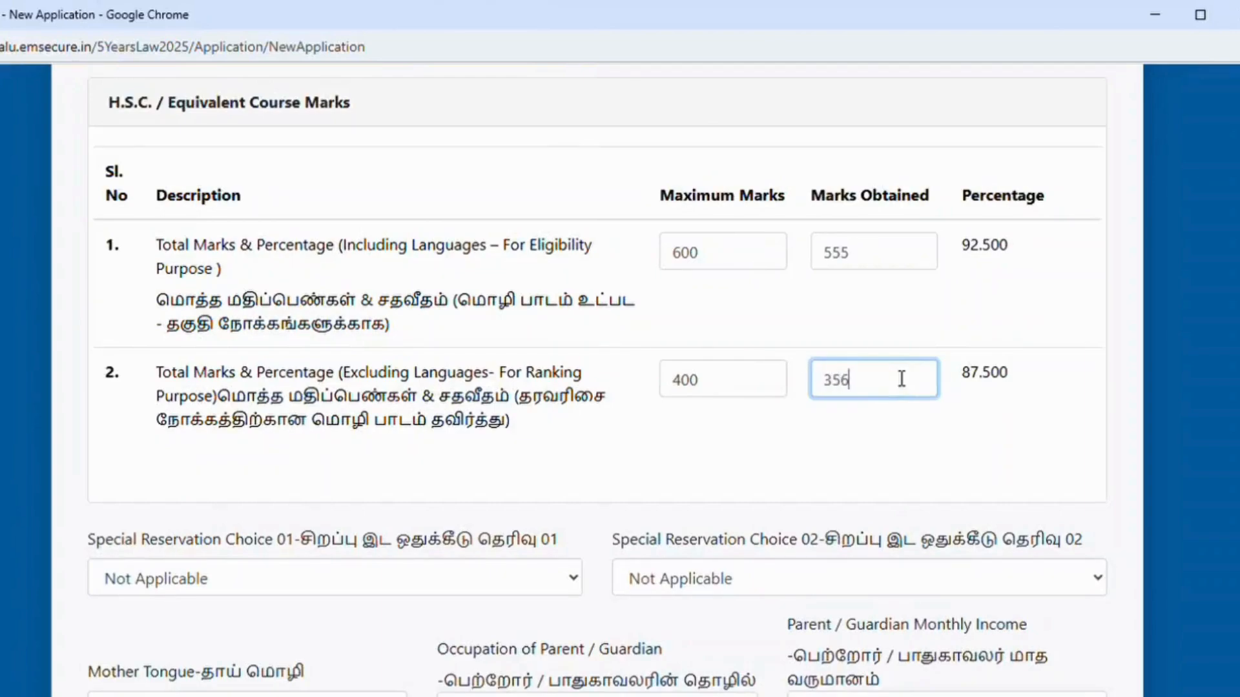
{"action": "left_click", "coordinate": [942, 429]}
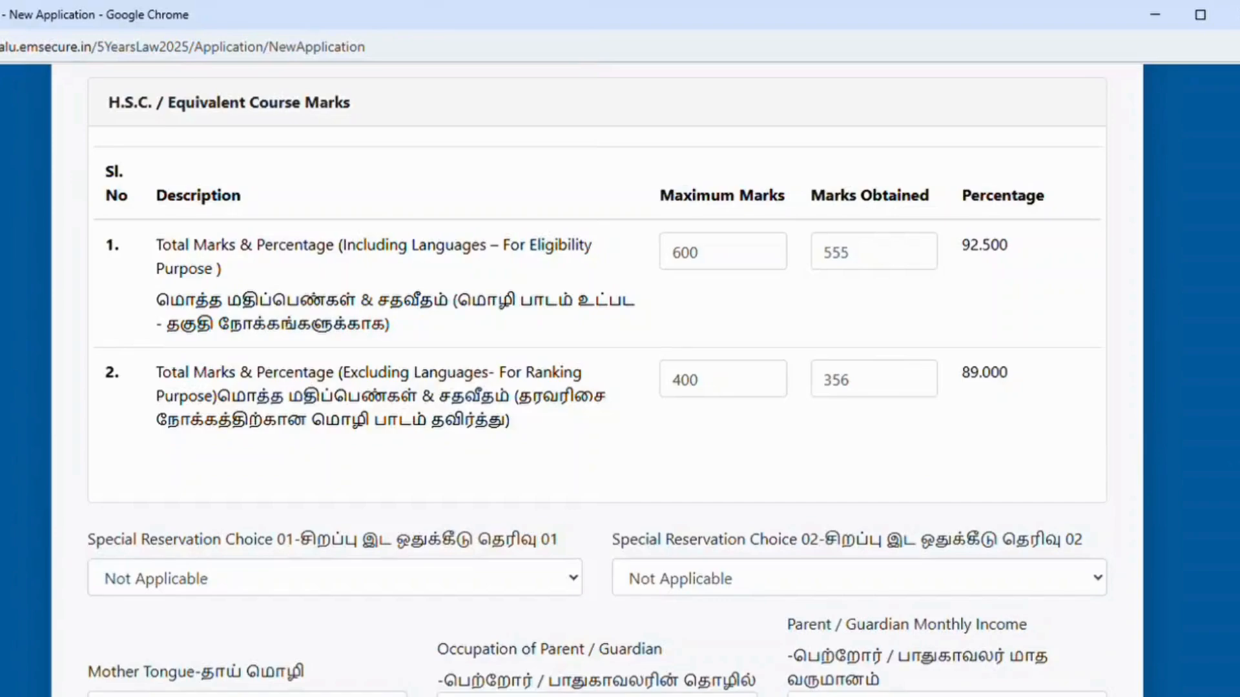
Step: Examine the choices for Special Reservation Choice 01, Parent / Guardian Monthly Income, and the civic status of the native place and school
{"action": "scroll", "coordinate": [484, 269], "scroll_direction": "down", "scroll_amount": 5}
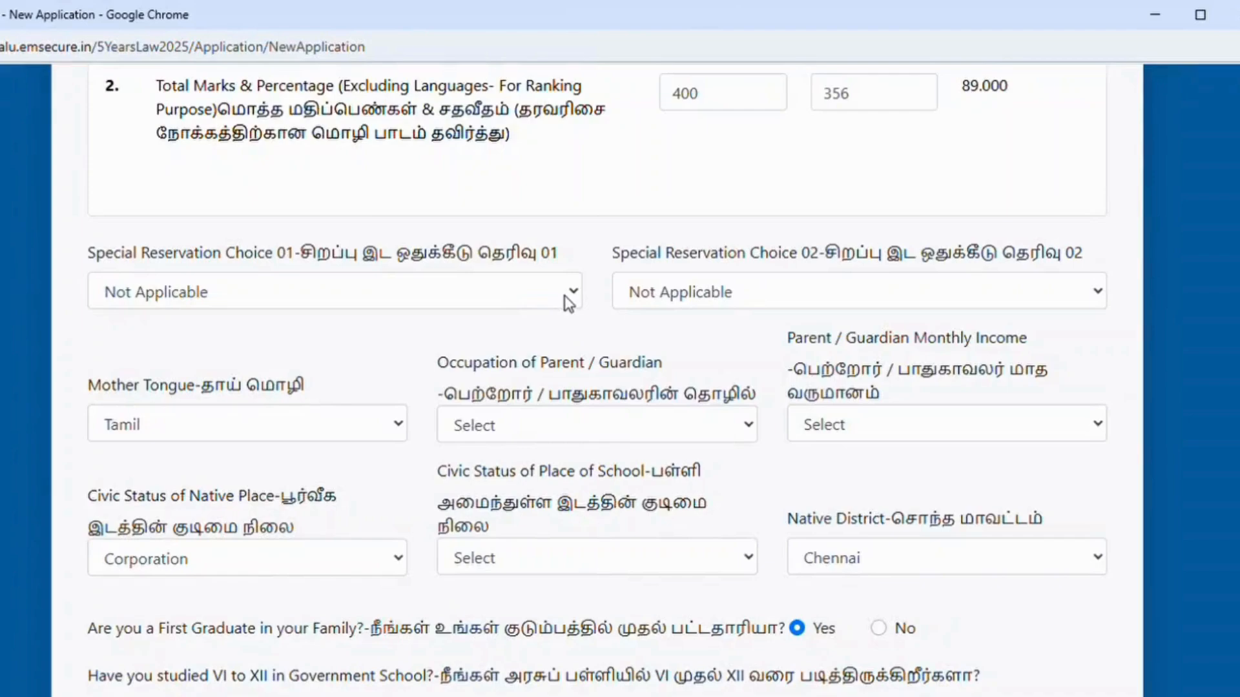
{"action": "left_click", "coordinate": [565, 297]}
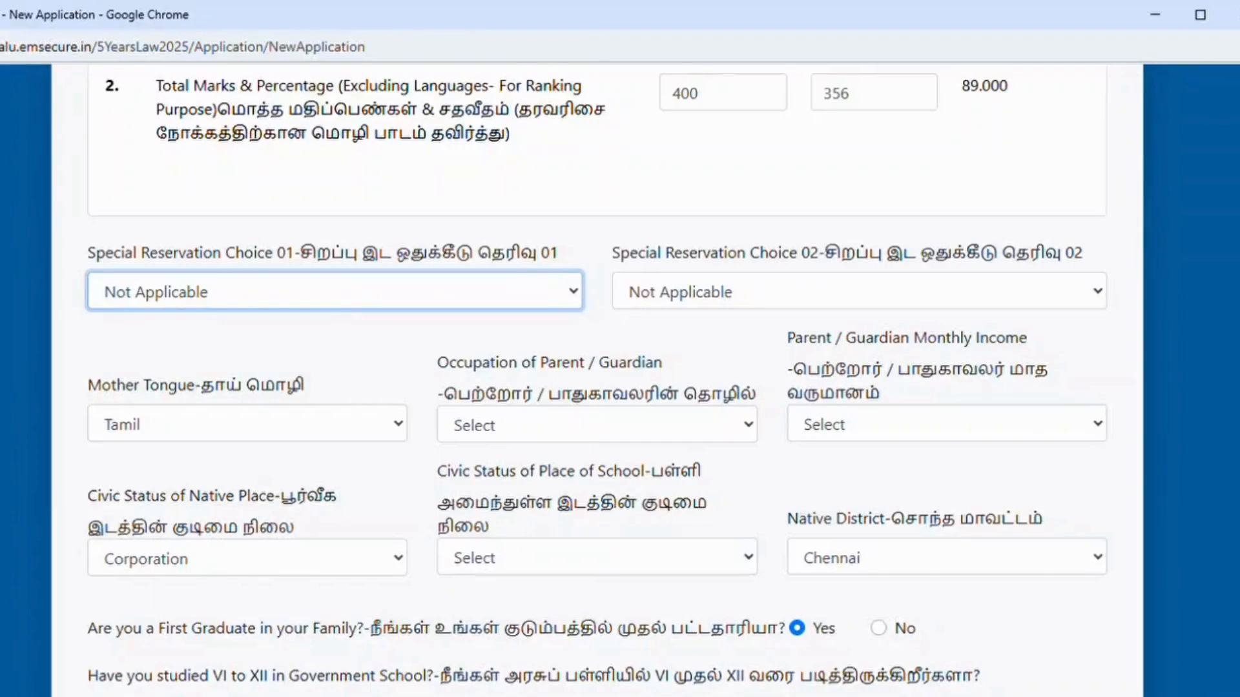
{"action": "scroll", "coordinate": [409, 271], "scroll_direction": "down", "scroll_amount": 2}
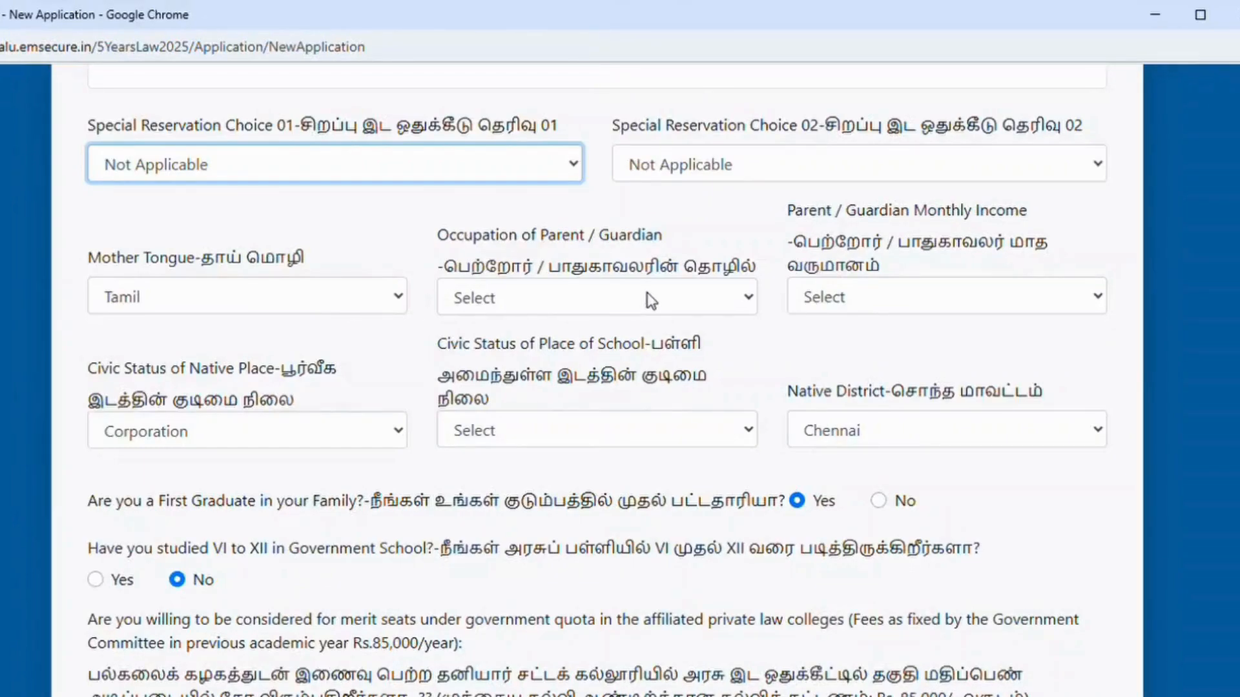
{"action": "left_click", "coordinate": [927, 299]}
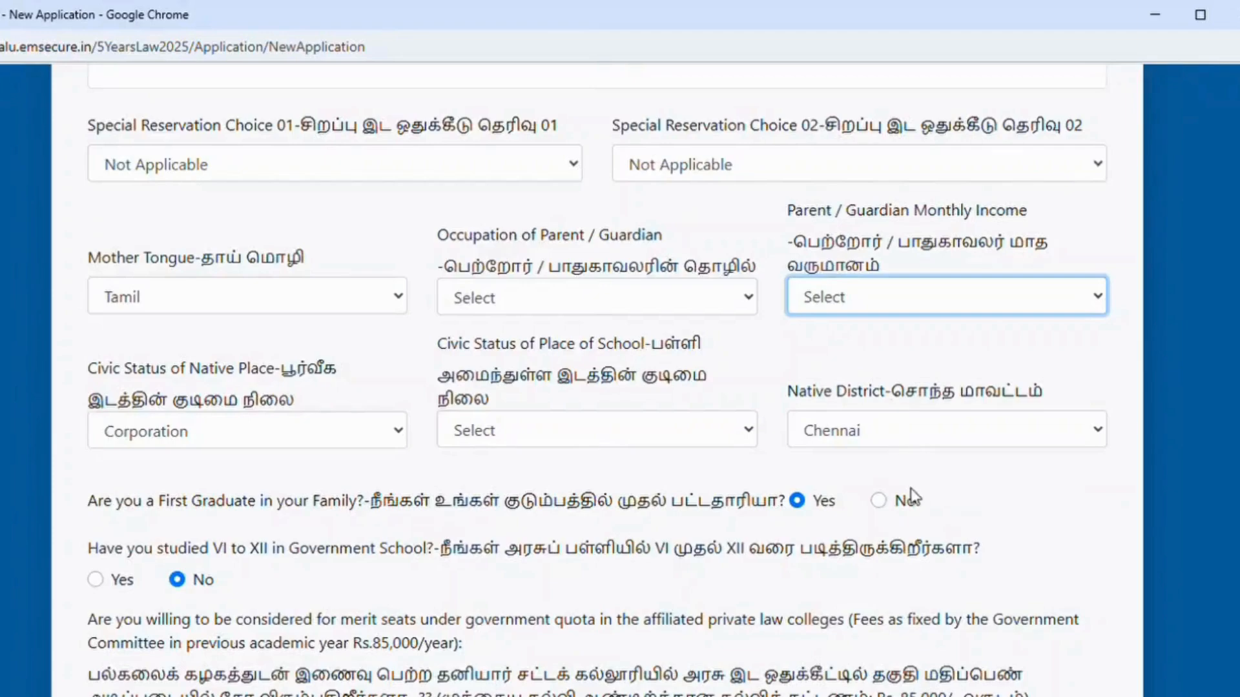
{"action": "left_click", "coordinate": [1129, 442]}
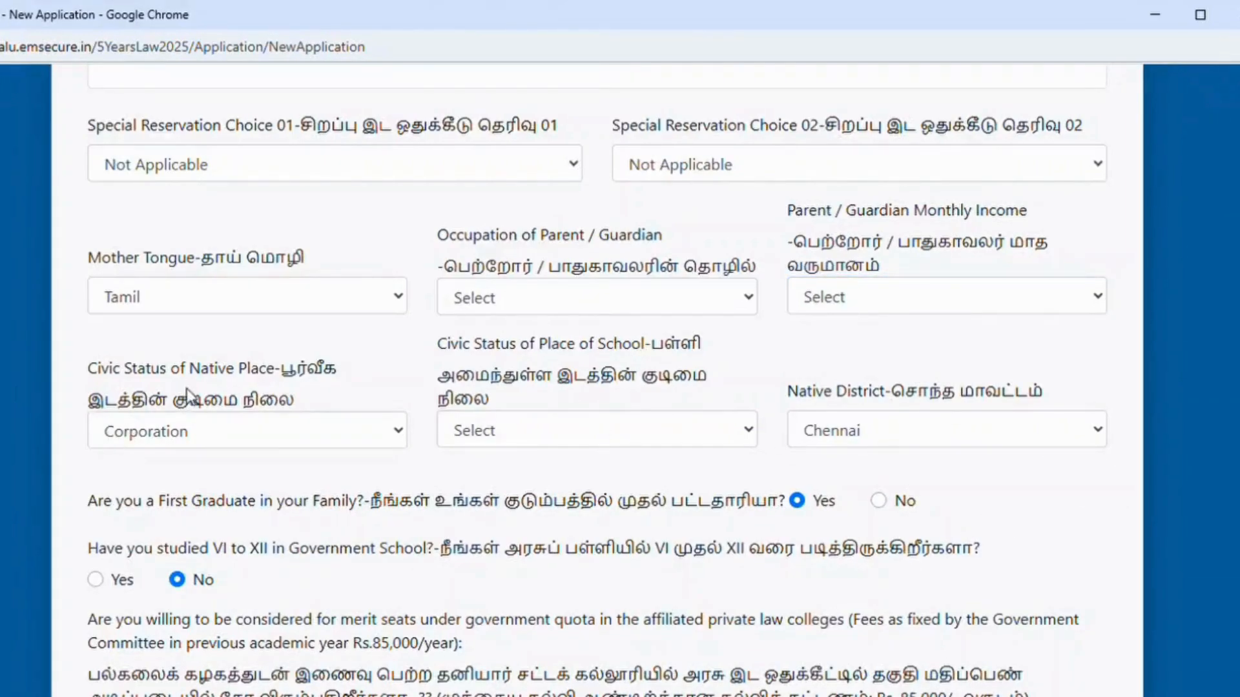
{"action": "left_click", "coordinate": [288, 437]}
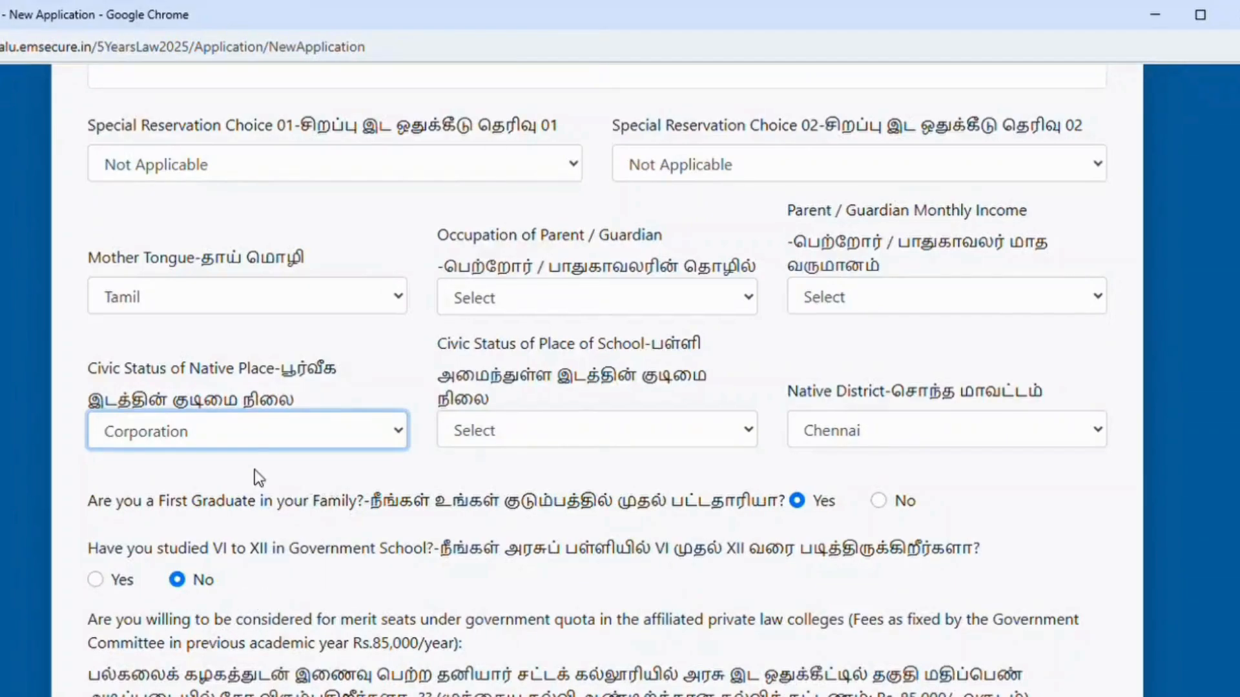
{"action": "left_click", "coordinate": [451, 467]}
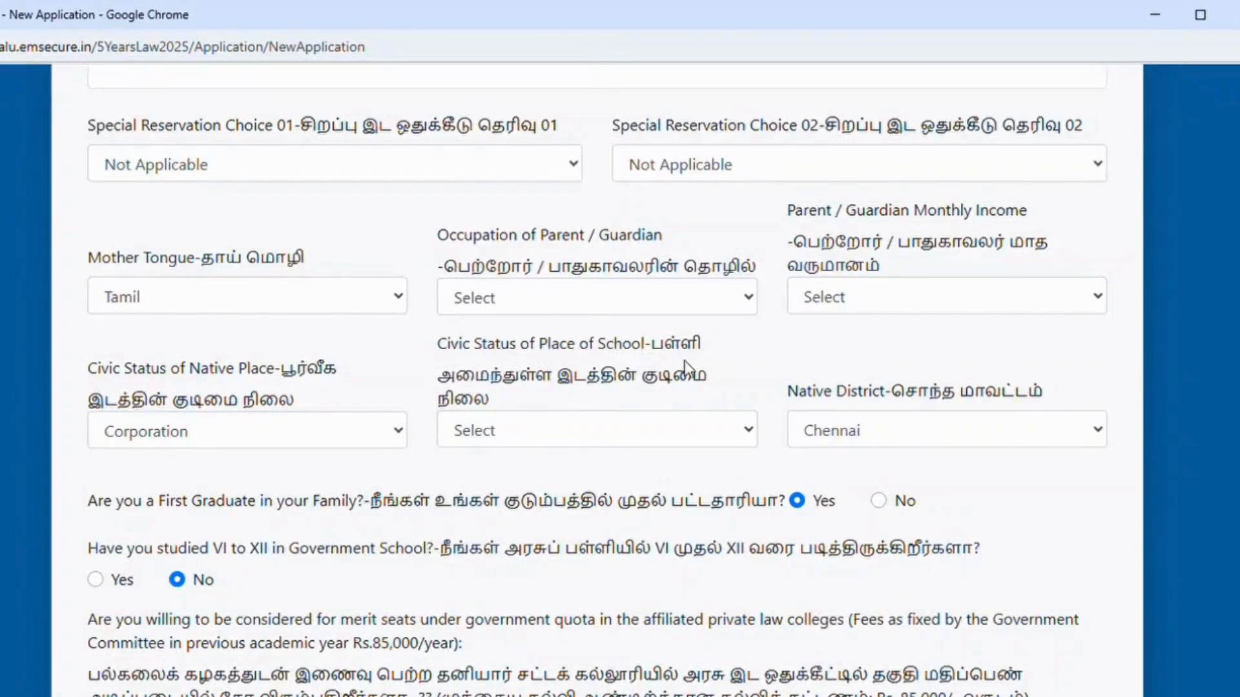
{"action": "left_click", "coordinate": [691, 432]}
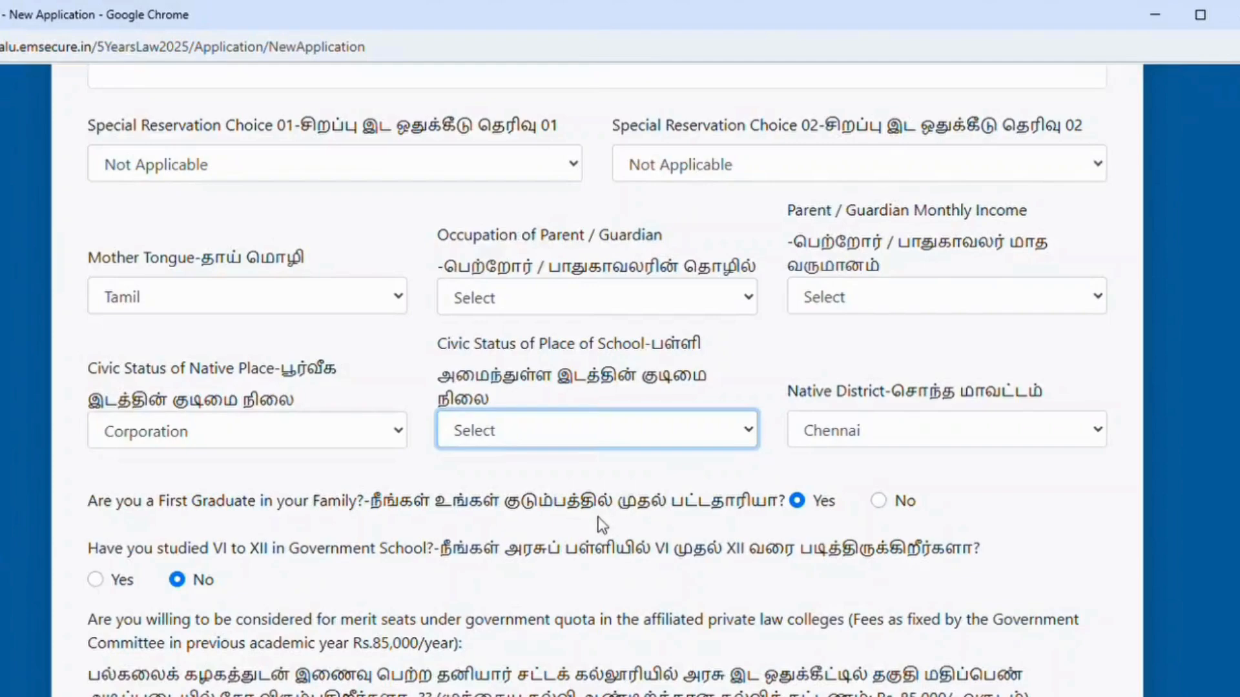
{"action": "left_click", "coordinate": [988, 468]}
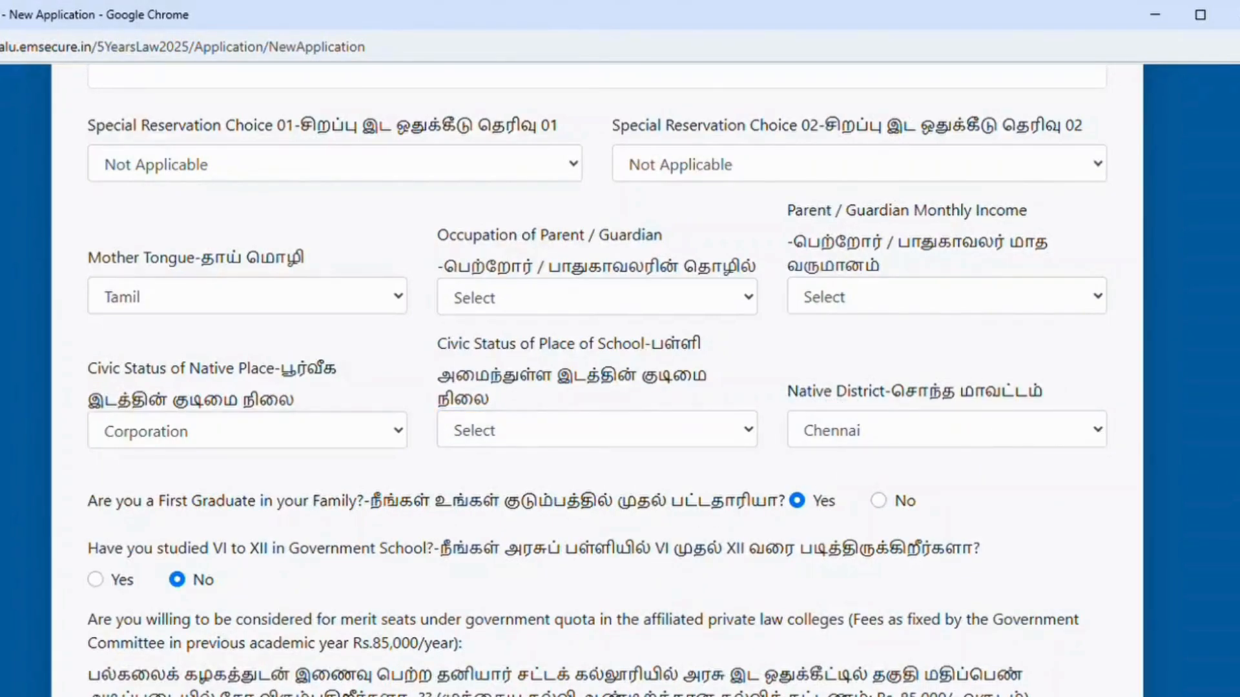
Step: Try the No answer to the First Graduate question and restore Yes
{"action": "scroll", "coordinate": [1142, 514], "scroll_direction": "down", "scroll_amount": 5}
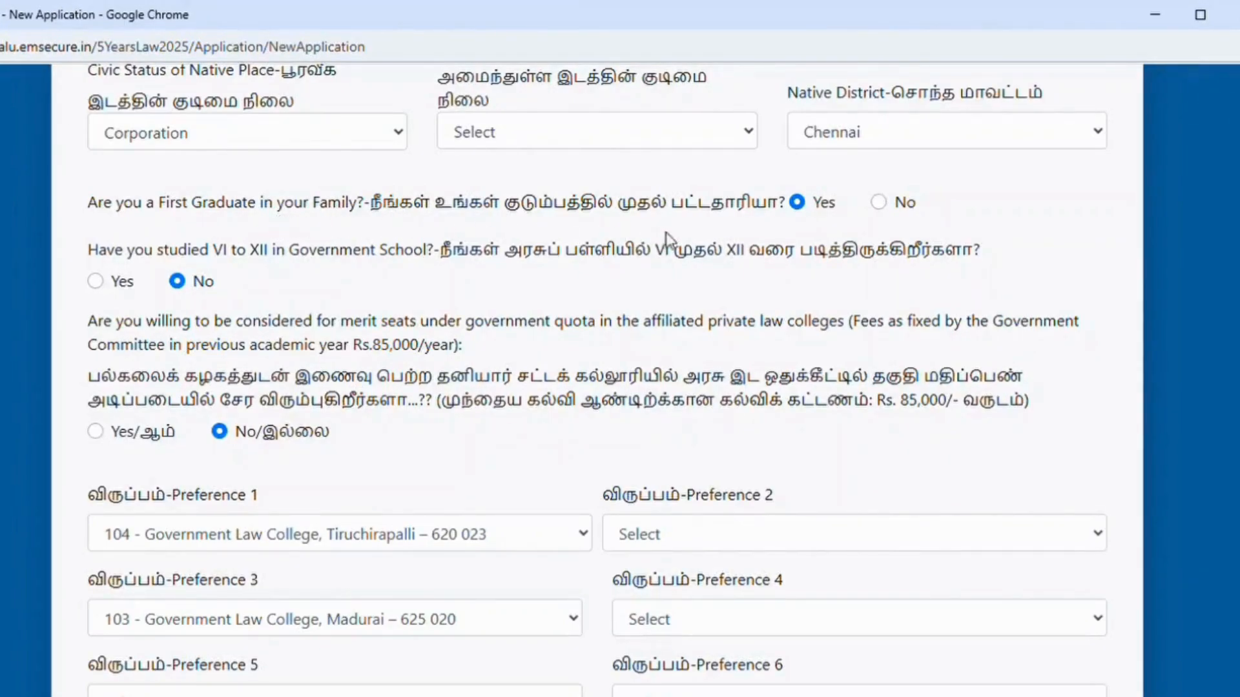
{"action": "left_click", "coordinate": [879, 202]}
{"action": "left_click", "coordinate": [796, 203]}
Step: Try Yes for studying VI to XII in a Government School, review the EMIS number and School Details fields, and return to No
{"action": "left_click", "coordinate": [96, 282]}
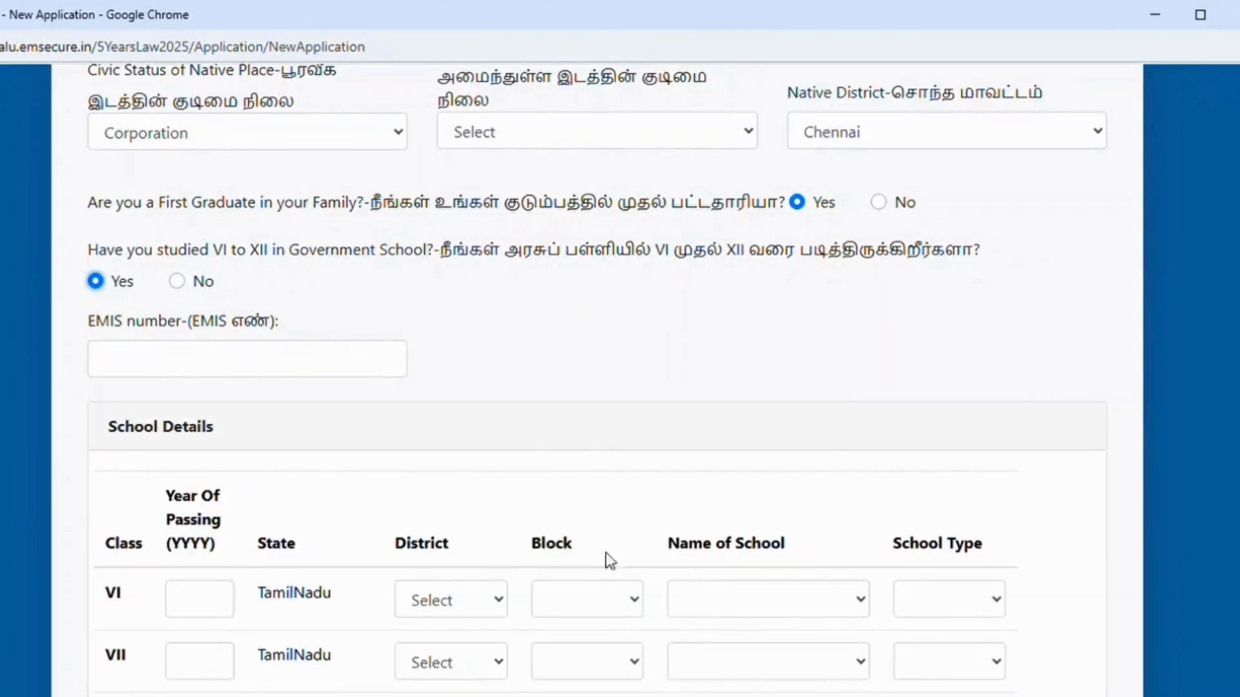
{"action": "left_click", "coordinate": [312, 369]}
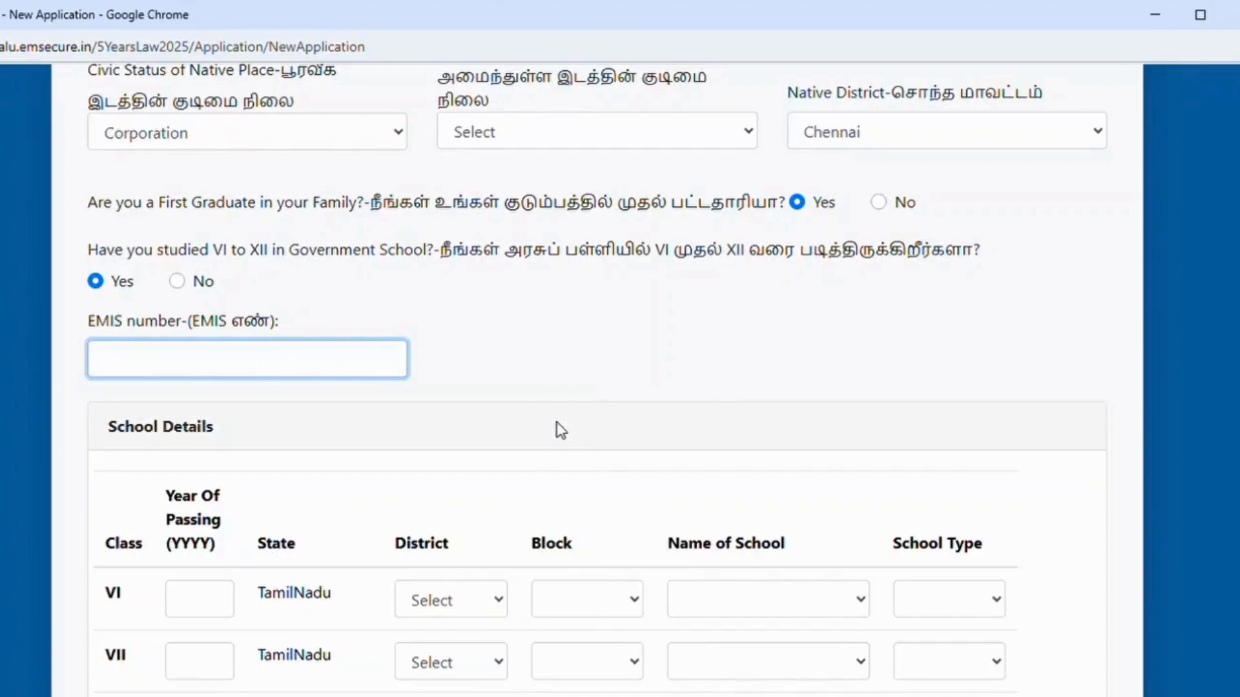
{"action": "scroll", "coordinate": [969, 432], "scroll_direction": "down", "scroll_amount": 6}
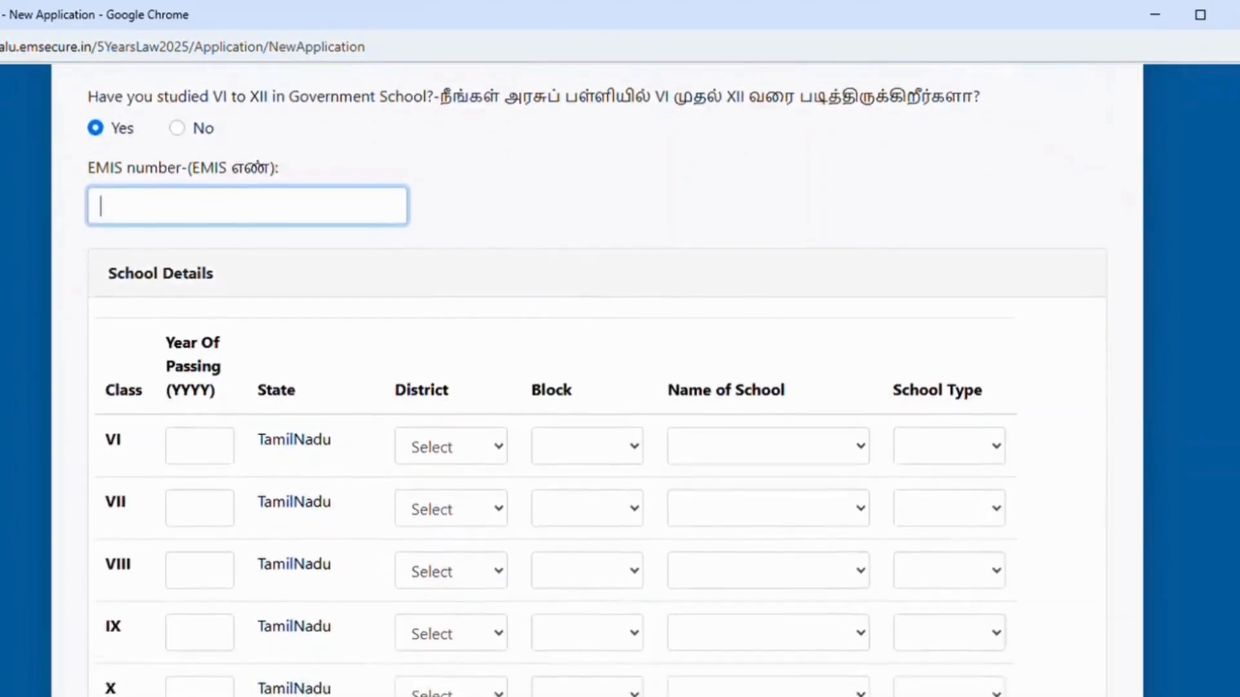
{"action": "scroll", "coordinate": [581, 381], "scroll_direction": "up", "scroll_amount": 2}
{"action": "scroll", "coordinate": [582, 381], "scroll_direction": "down", "scroll_amount": 1}
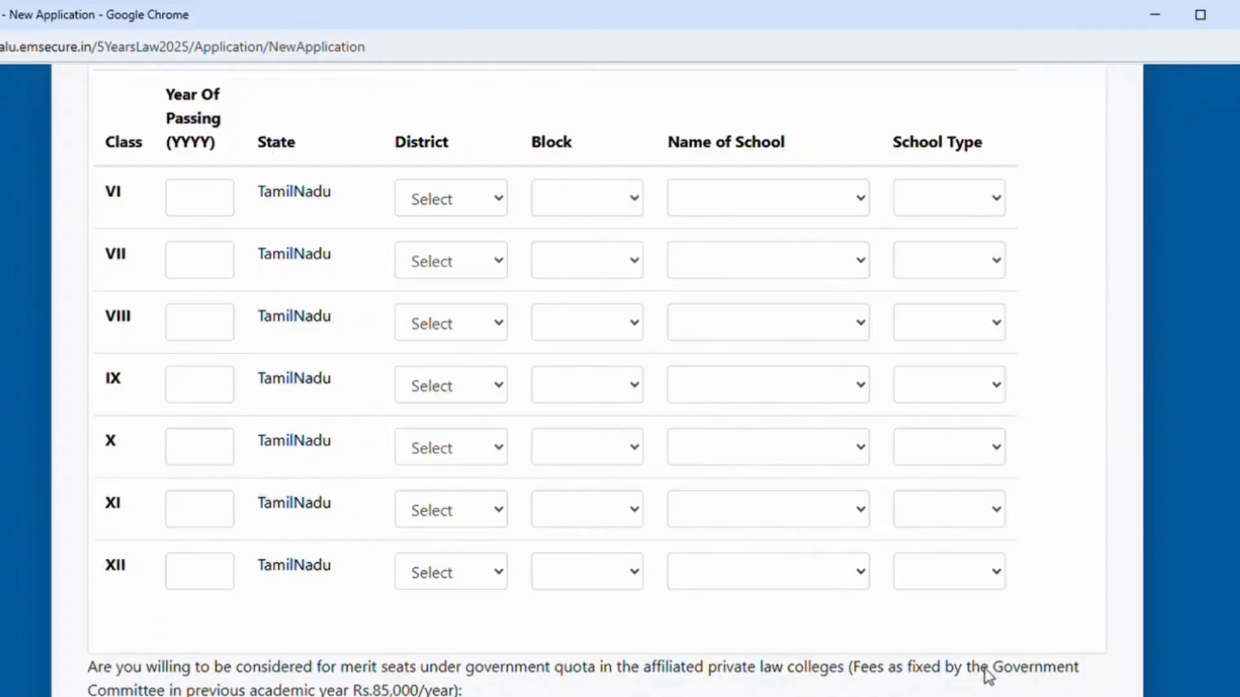
{"action": "scroll", "coordinate": [595, 378], "scroll_direction": "up", "scroll_amount": 10}
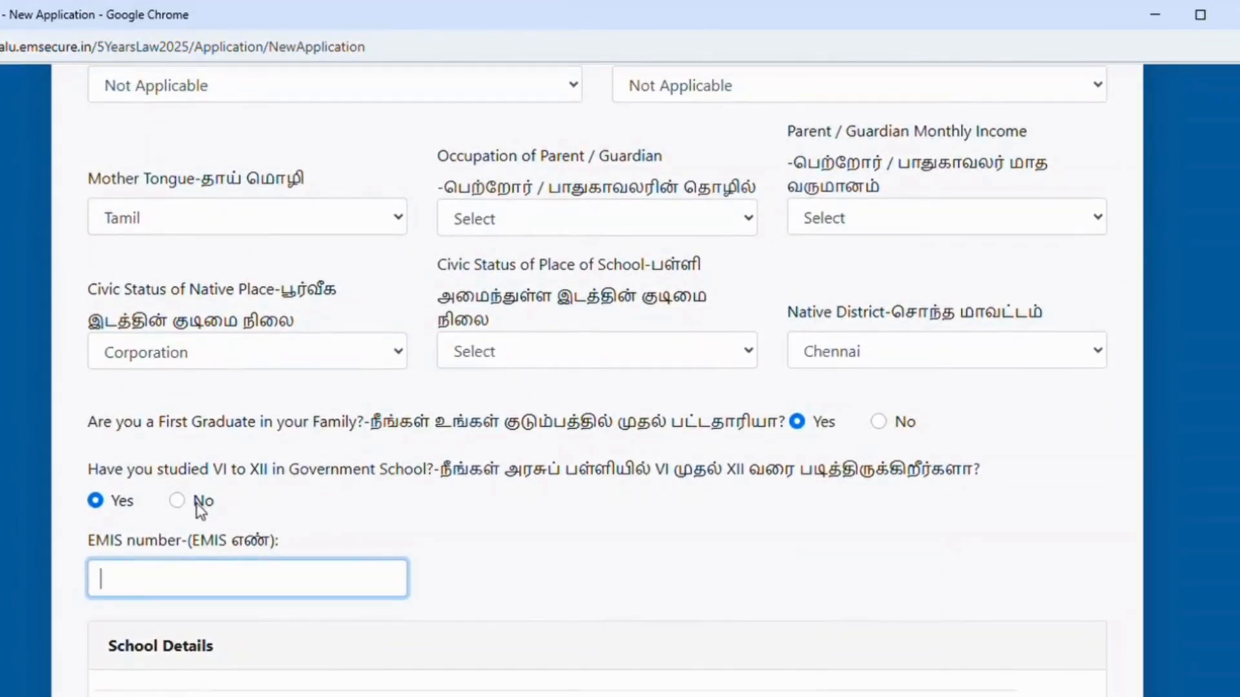
{"action": "left_click", "coordinate": [178, 502]}
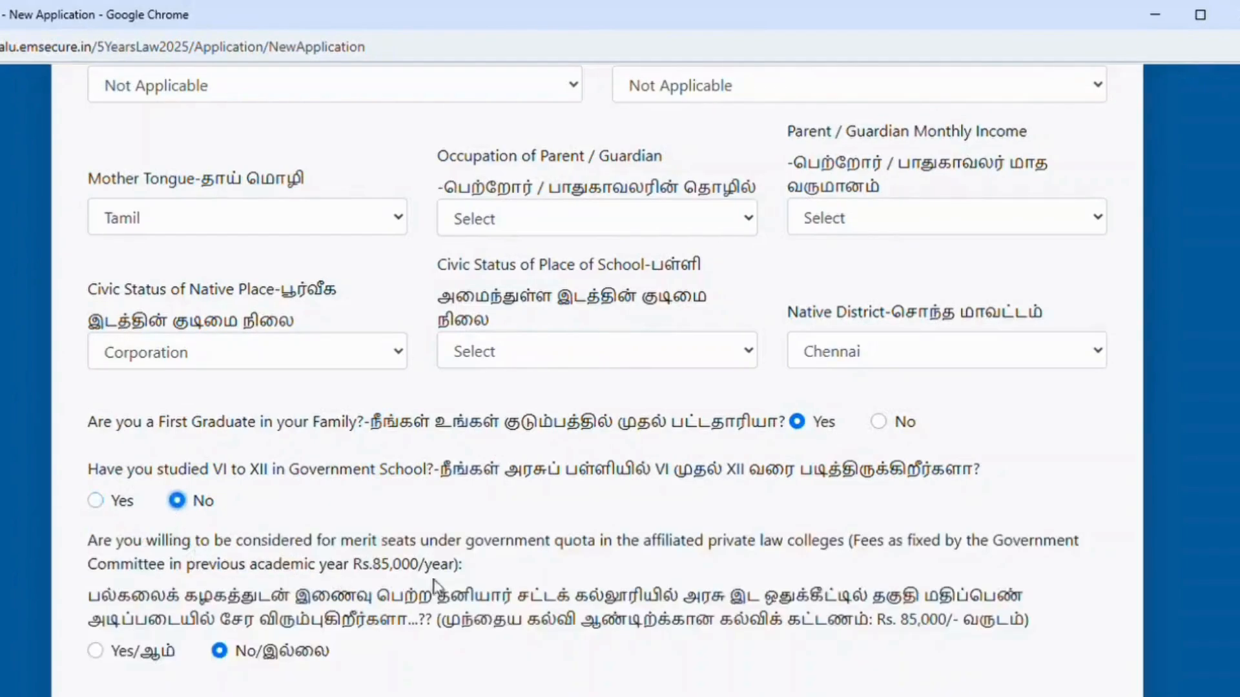
Step: Answer Yes to the private law college merit seats question and review the college preference fields down to the form's end
{"action": "scroll", "coordinate": [662, 362], "scroll_direction": "down", "scroll_amount": 5}
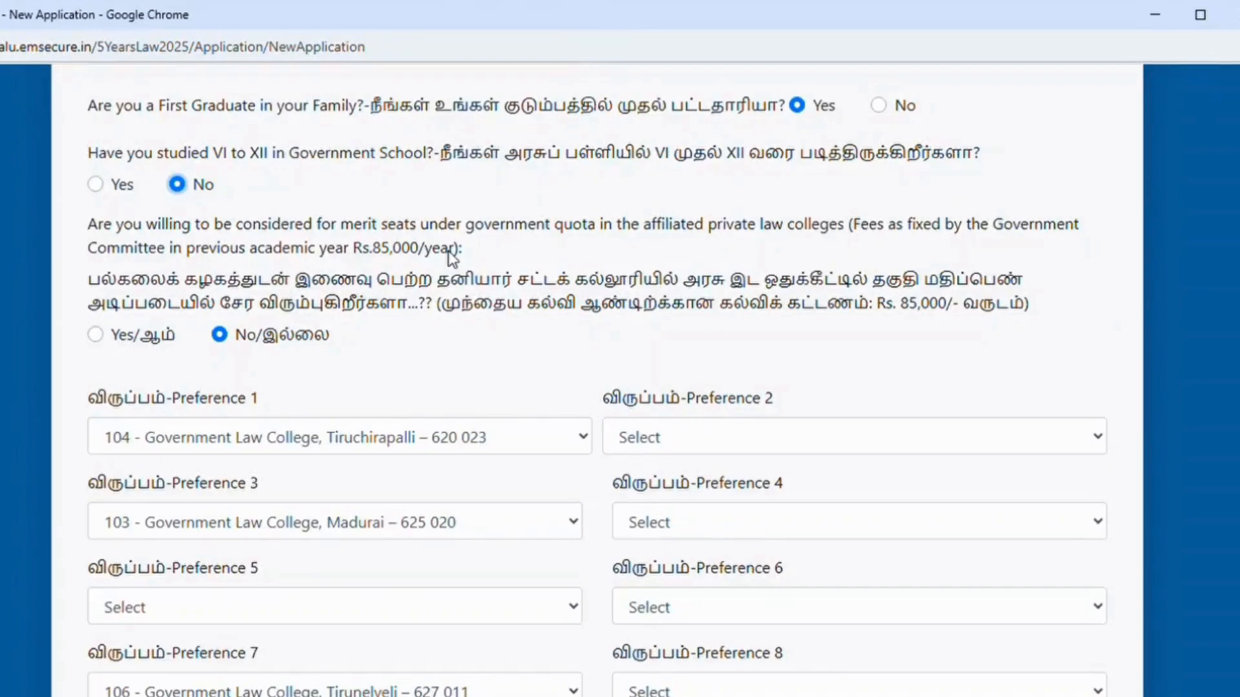
{"action": "left_click", "coordinate": [96, 335]}
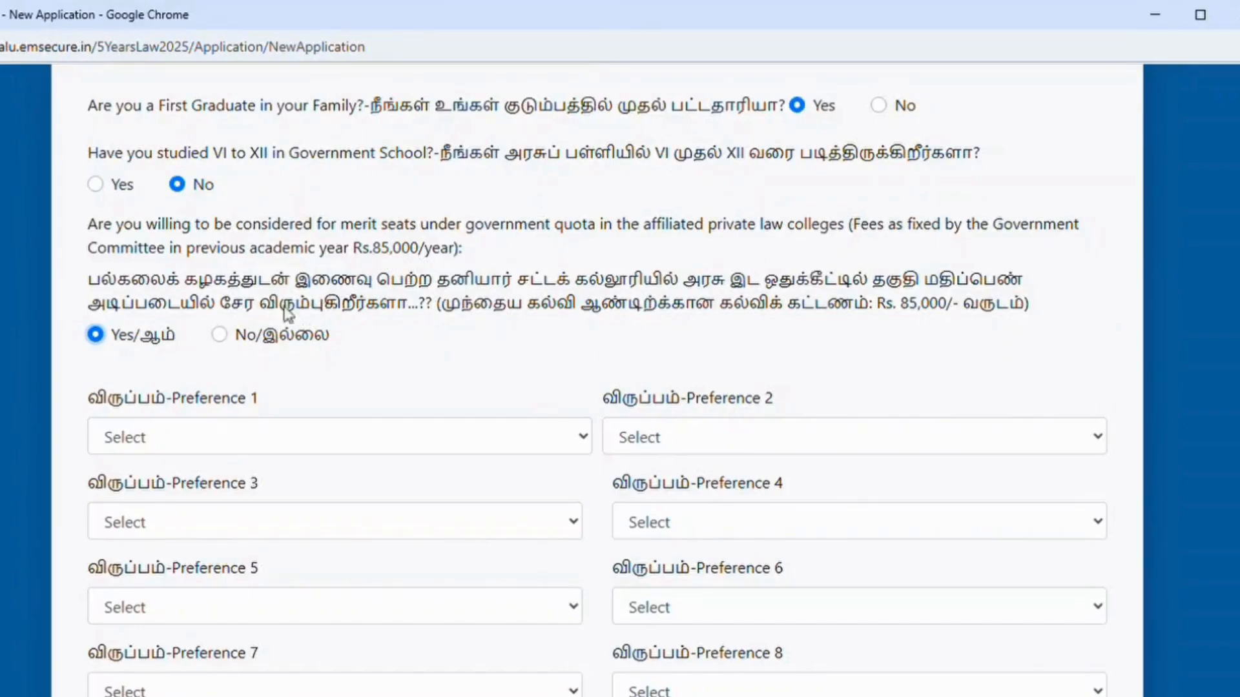
{"action": "left_click", "coordinate": [223, 335]}
{"action": "left_click", "coordinate": [97, 336]}
{"action": "scroll", "coordinate": [598, 381], "scroll_direction": "down", "scroll_amount": 12}
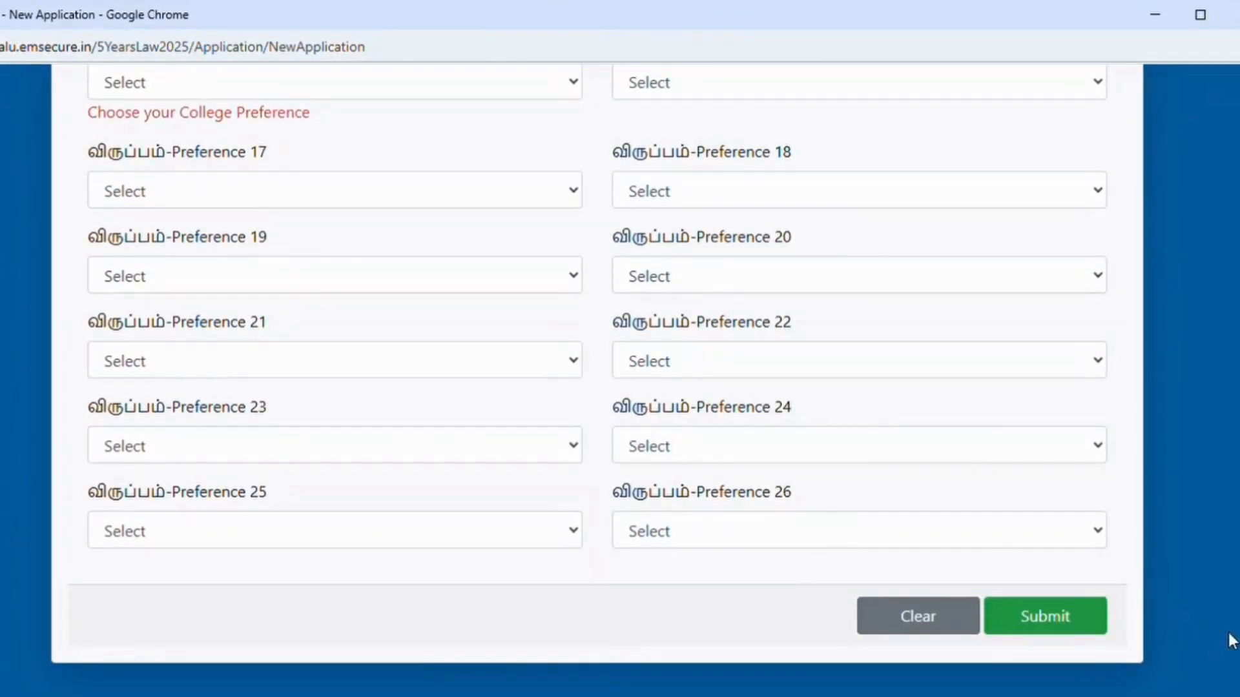
{"action": "scroll", "coordinate": [1027, 503], "scroll_direction": "up", "scroll_amount": 12}
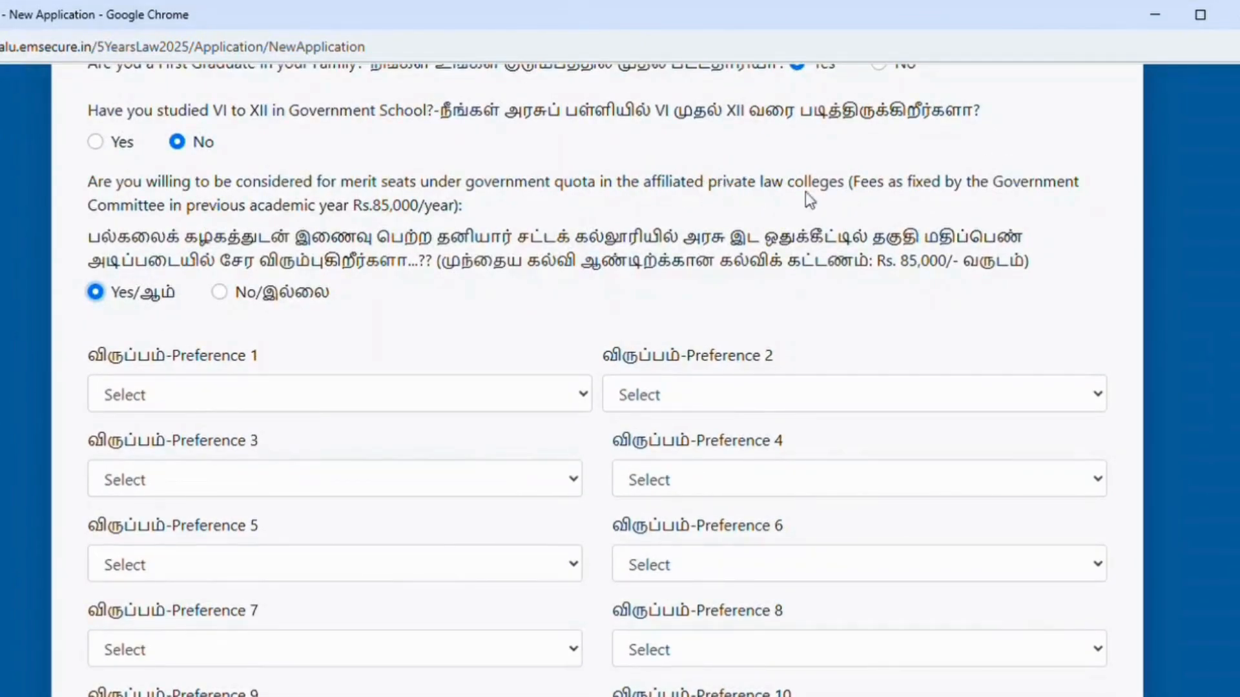
Step: Change the private law college merit seats answer to No and review the college preference fields offered for it
{"action": "left_click", "coordinate": [222, 293]}
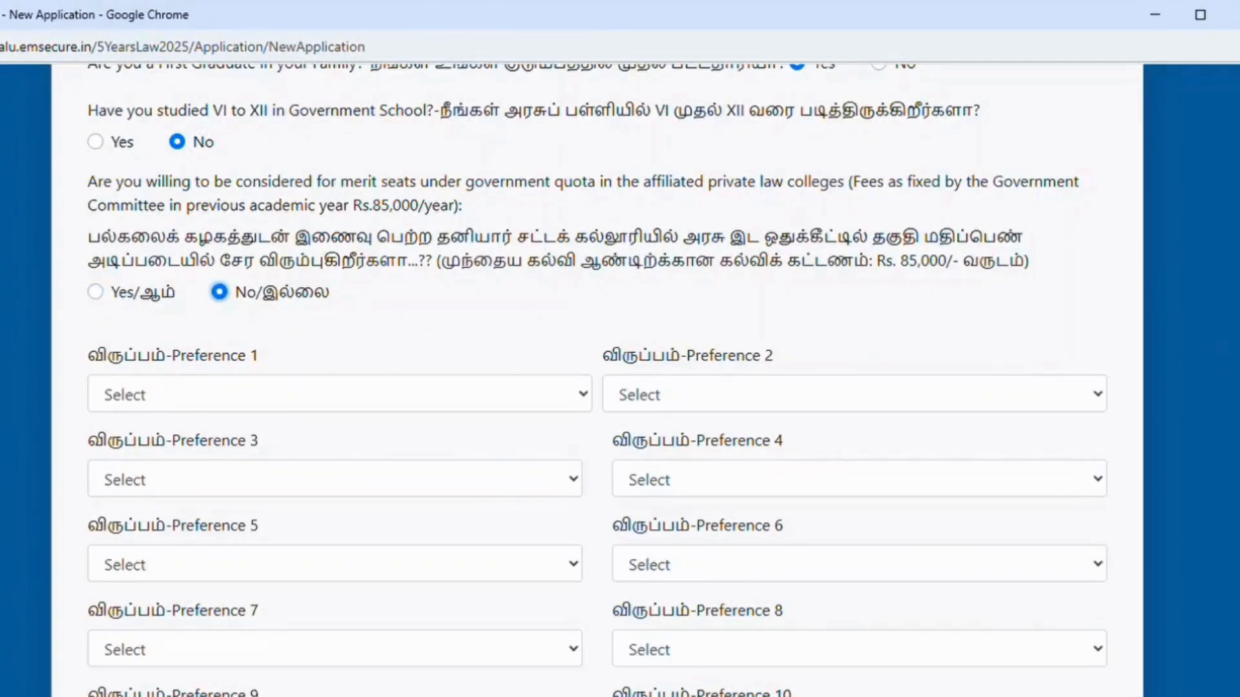
{"action": "scroll", "coordinate": [584, 354], "scroll_direction": "down", "scroll_amount": 8}
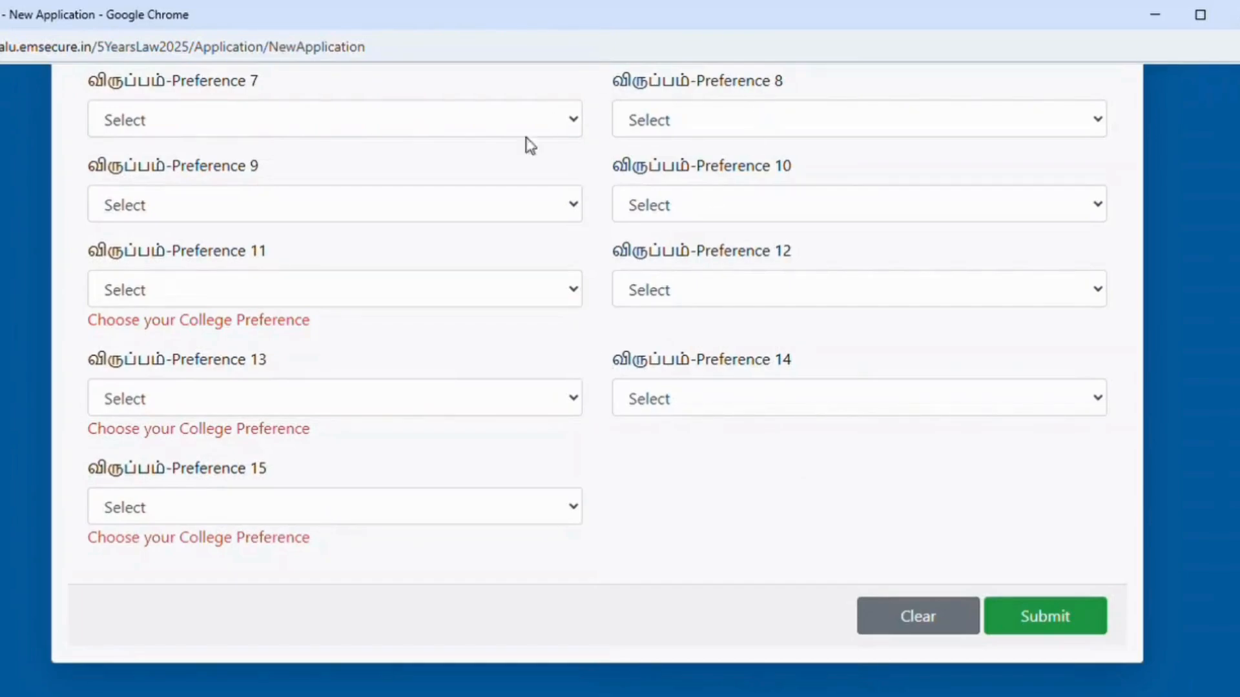
{"action": "scroll", "coordinate": [597, 362], "scroll_direction": "up", "scroll_amount": 10}
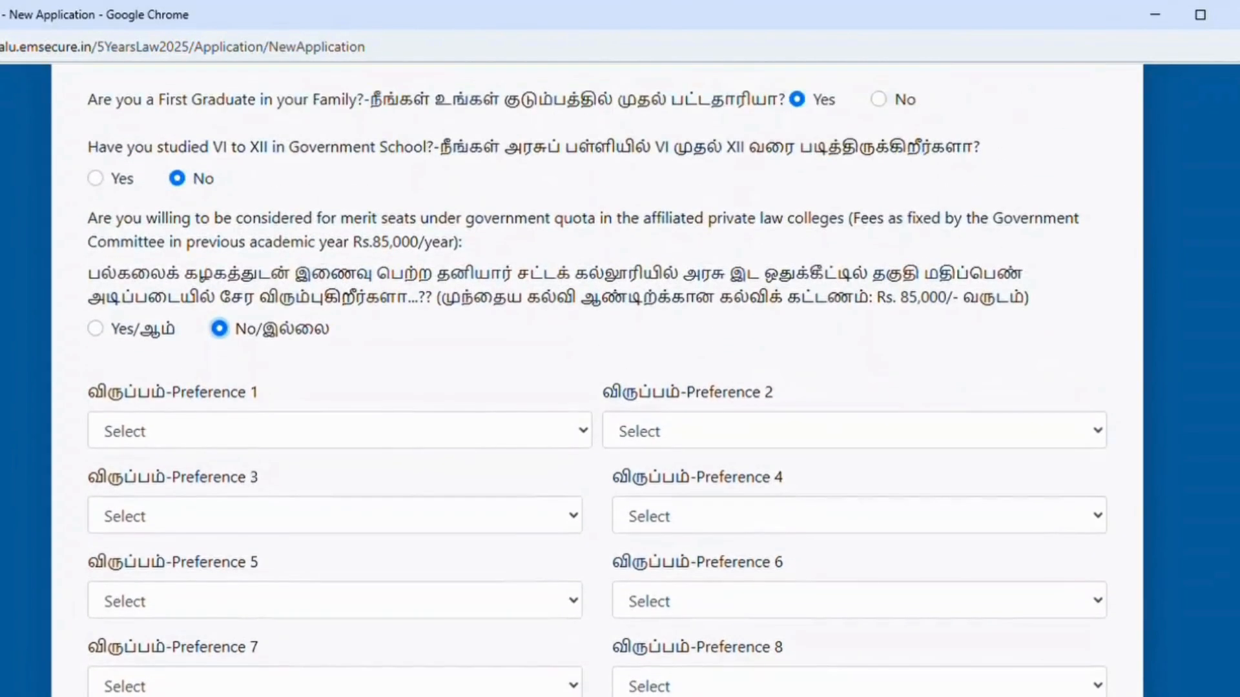
Step: Choose 111 - Government Law College, Ramanathapuram – 623 501 as Preference 1
{"action": "left_click", "coordinate": [320, 433]}
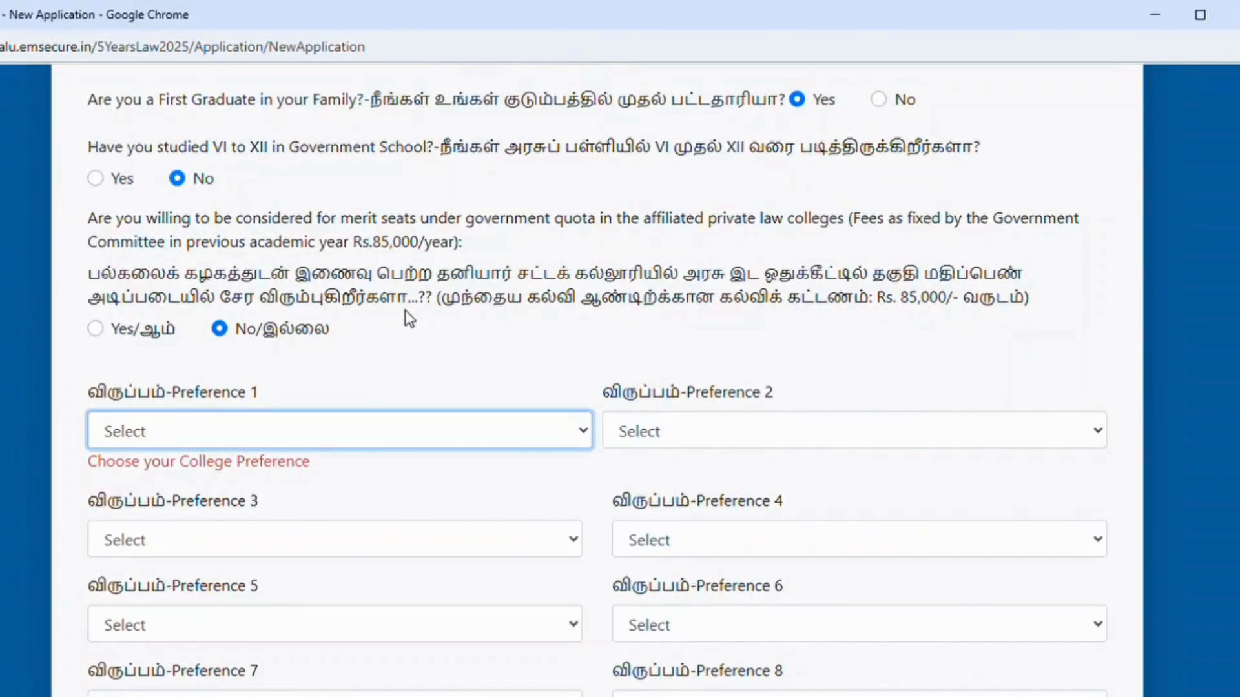
{"action": "key", "text": "Down"}
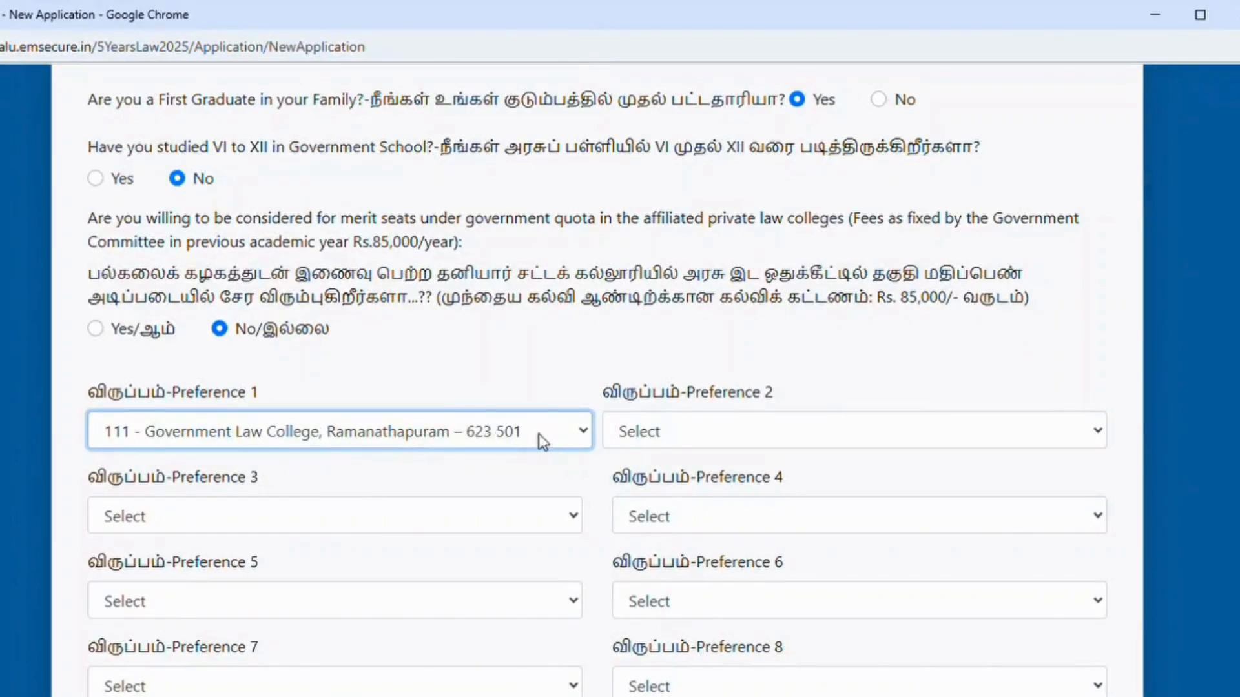
Step: Choose 105 - Government Law College, Coimbatore – 641 046 as Preference 3 and 102 - Chennai Dr. Ambedkar Government Law College Pudupakkam as Preference 5
{"action": "left_click", "coordinate": [516, 530]}
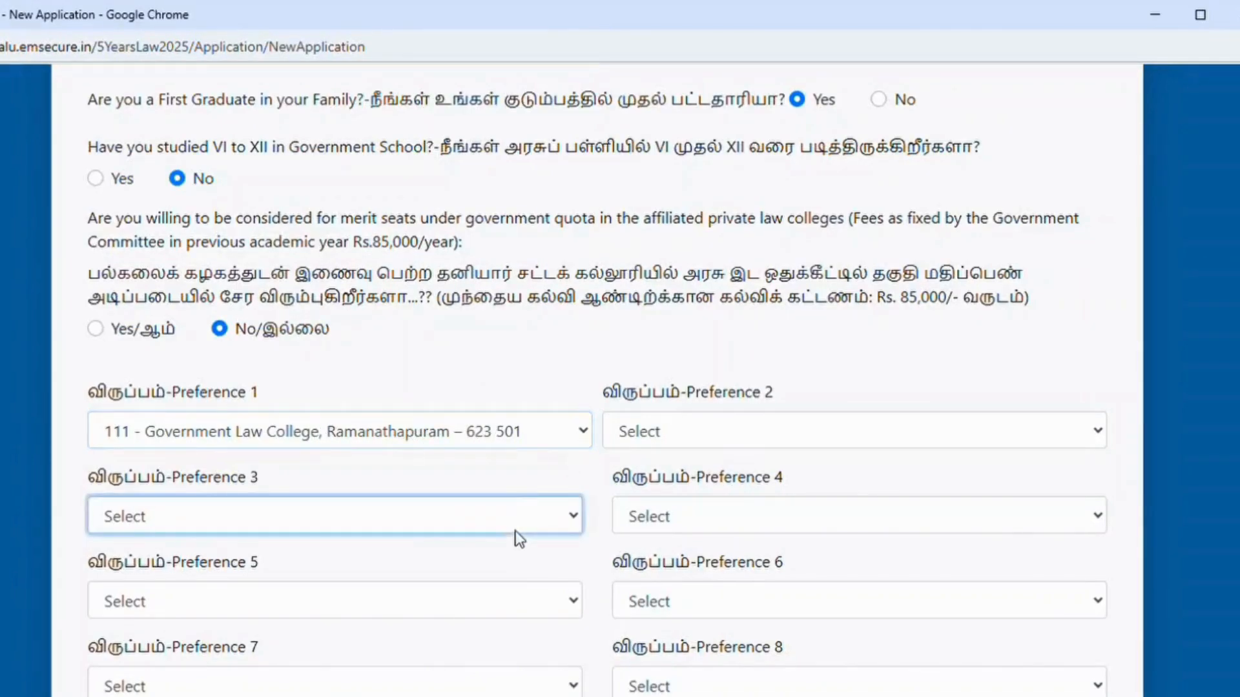
{"action": "left_click", "coordinate": [408, 323]}
{"action": "left_click", "coordinate": [785, 169]}
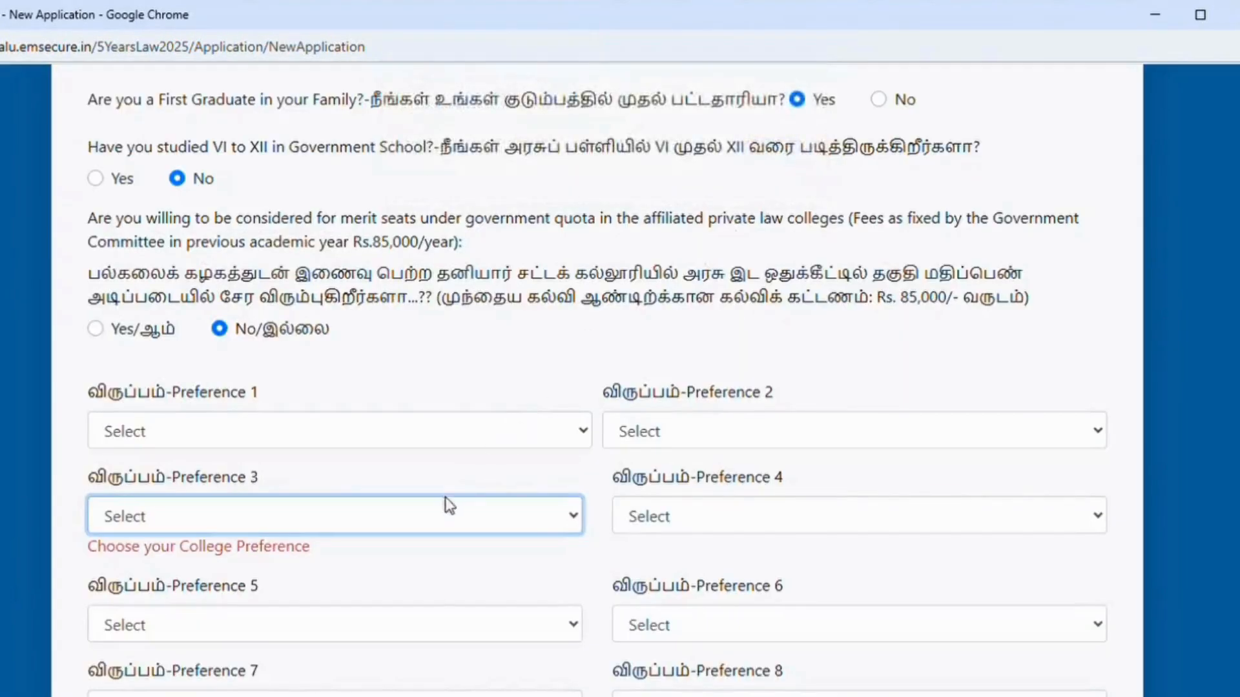
{"action": "left_click", "coordinate": [531, 174]}
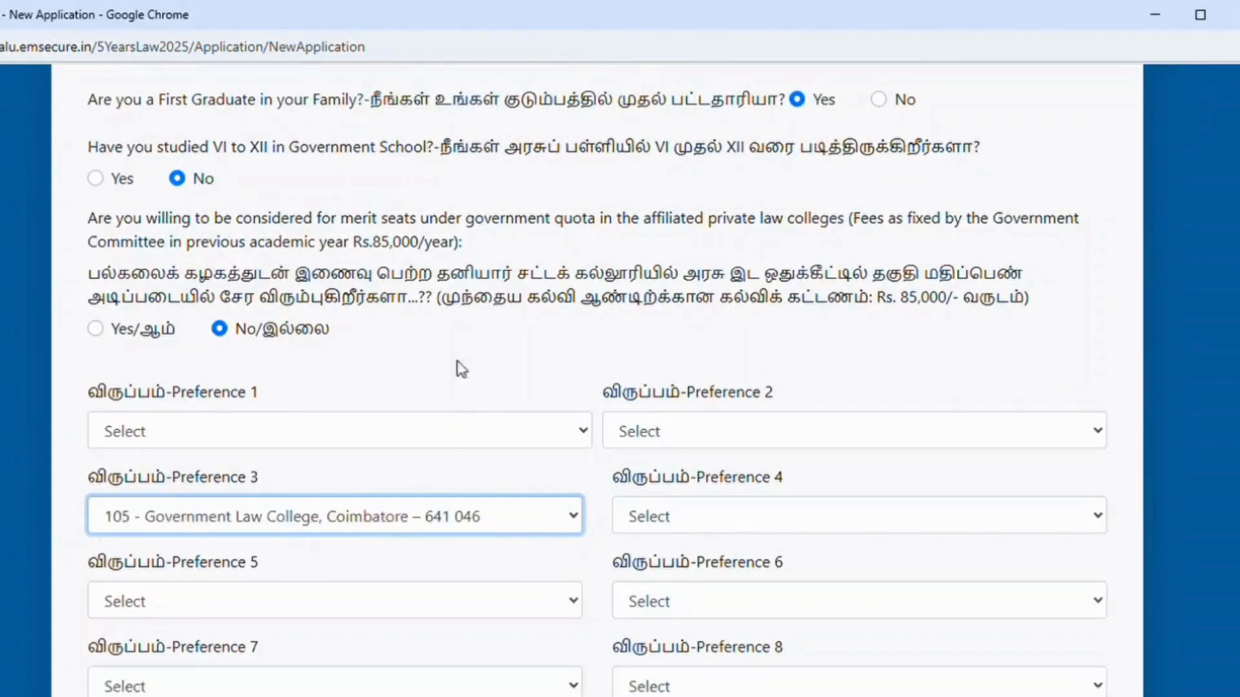
{"action": "left_click", "coordinate": [355, 589]}
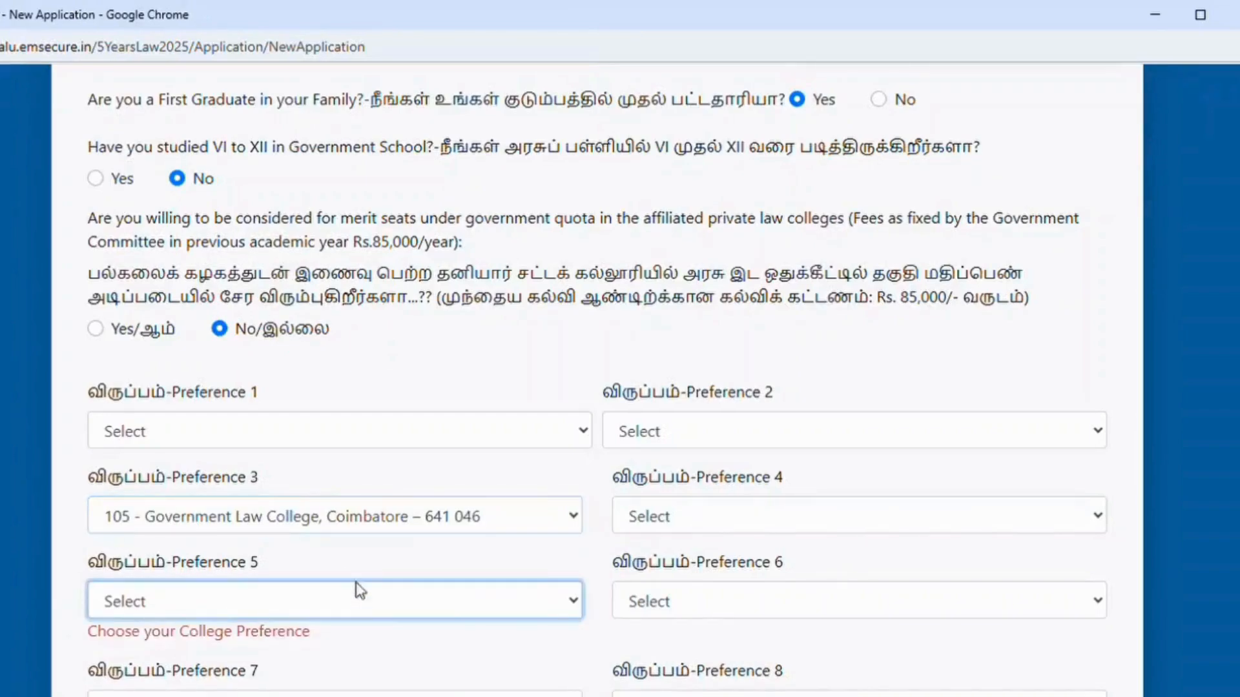
{"action": "left_click", "coordinate": [459, 179]}
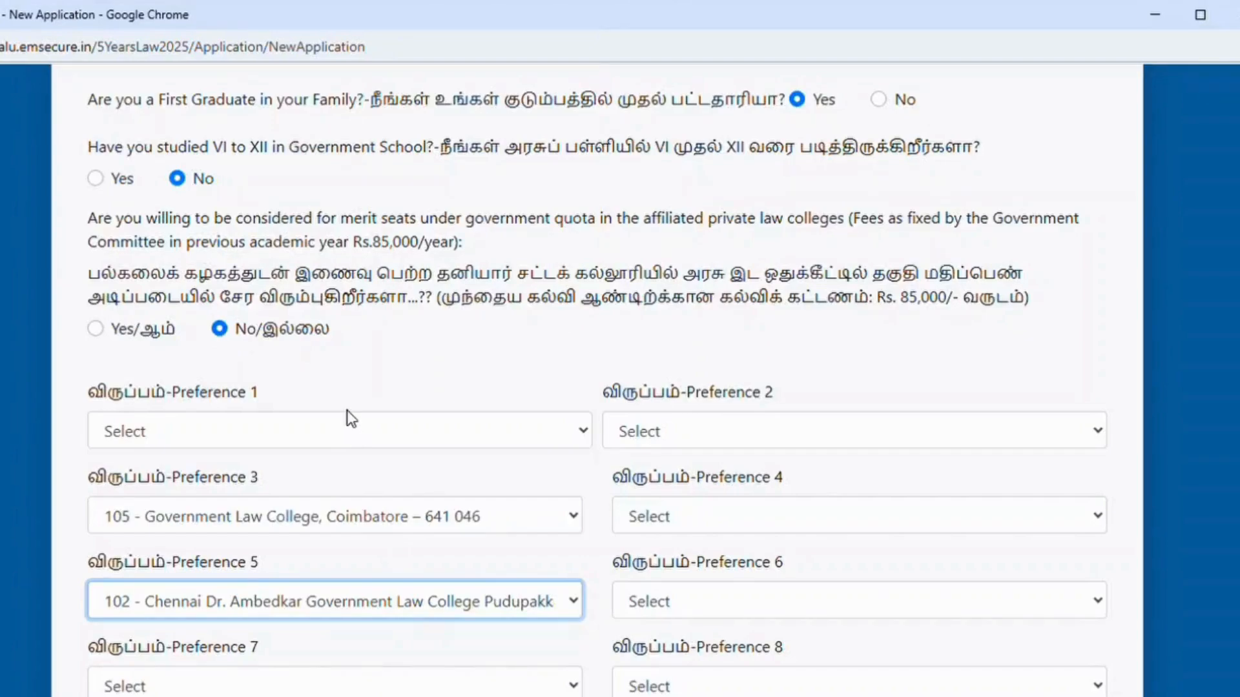
Step: Try Yes for the private law college merit seats question and review the preference fields and the Preference 1 college list
{"action": "scroll", "coordinate": [620, 381], "scroll_direction": "down", "scroll_amount": 2}
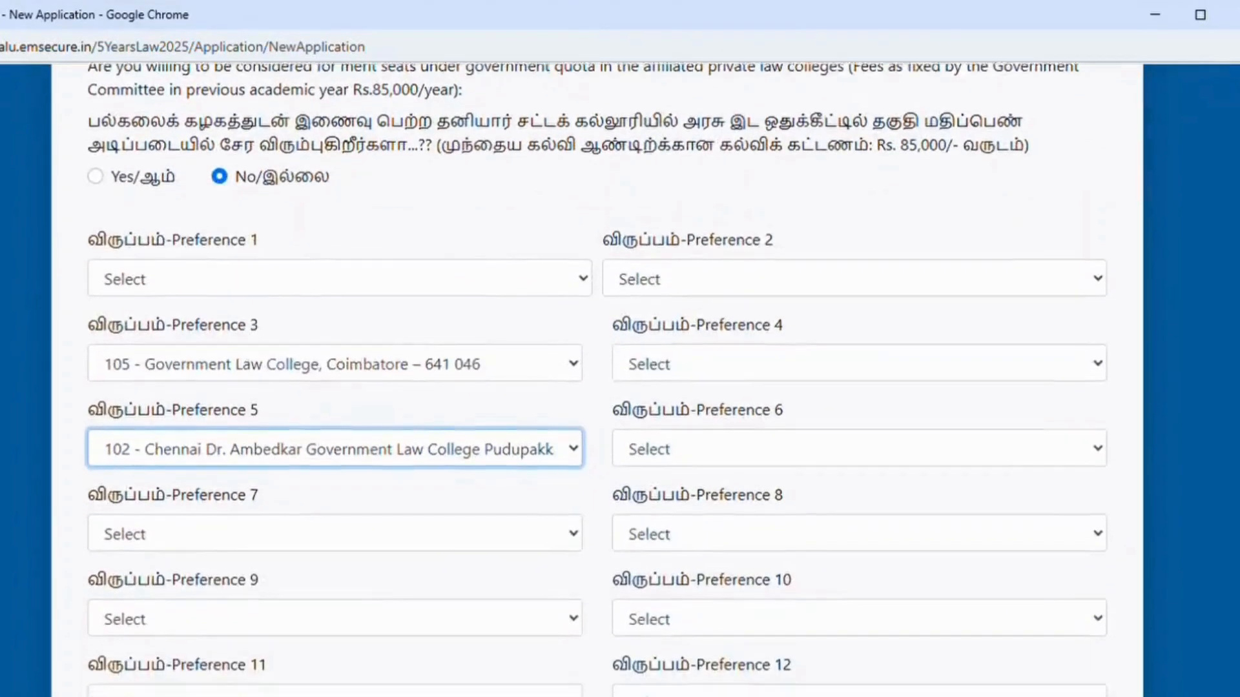
{"action": "scroll", "coordinate": [106, 181], "scroll_direction": "down", "scroll_amount": 4}
{"action": "scroll", "coordinate": [105, 181], "scroll_direction": "up", "scroll_amount": 3}
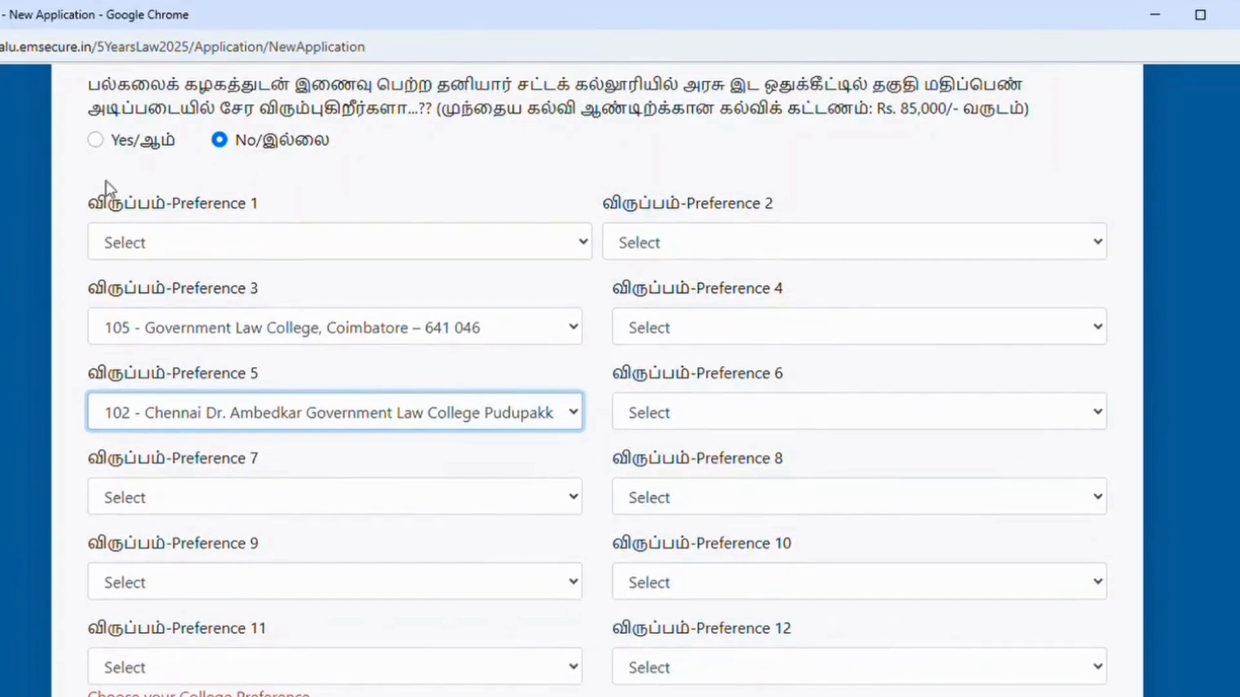
{"action": "left_click", "coordinate": [97, 141]}
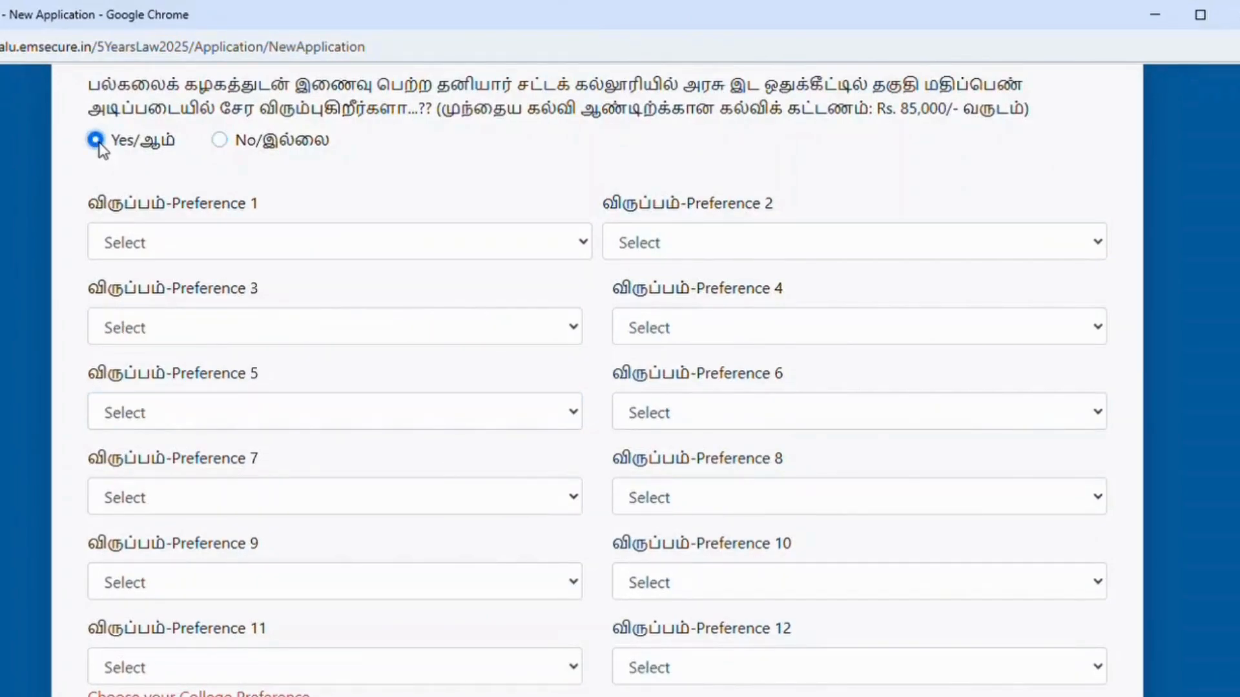
{"action": "scroll", "coordinate": [697, 299], "scroll_direction": "down", "scroll_amount": 9}
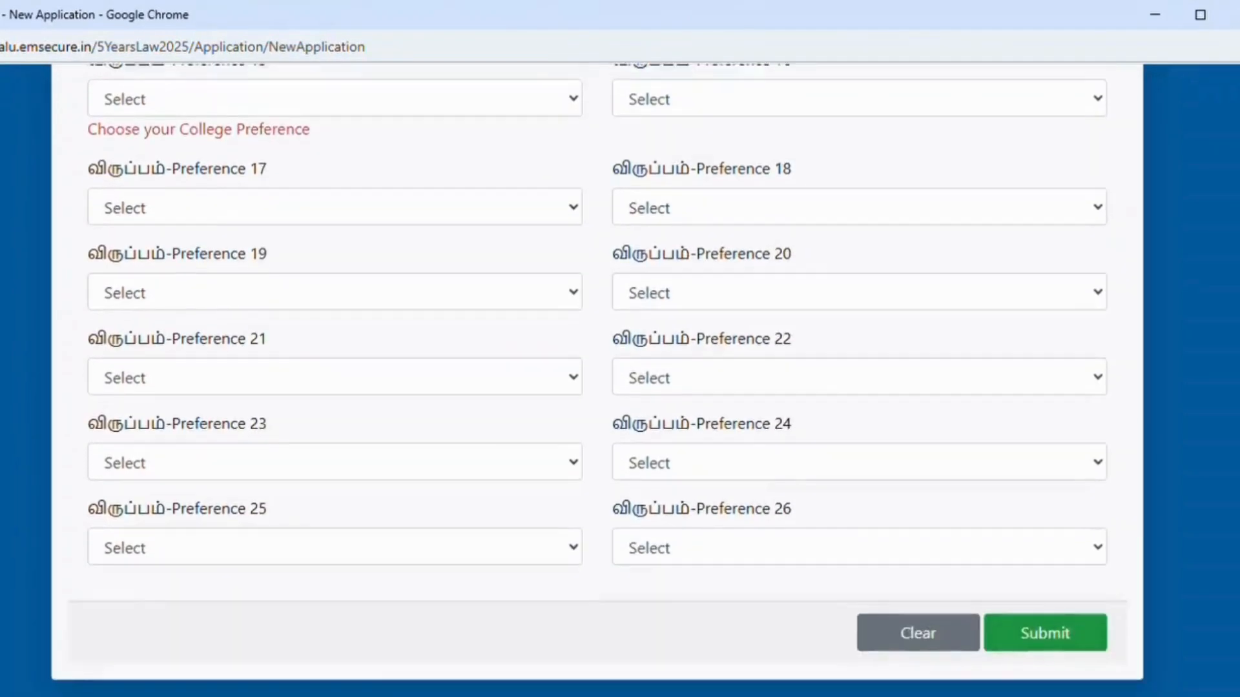
{"action": "scroll", "coordinate": [598, 381], "scroll_direction": "up", "scroll_amount": 10}
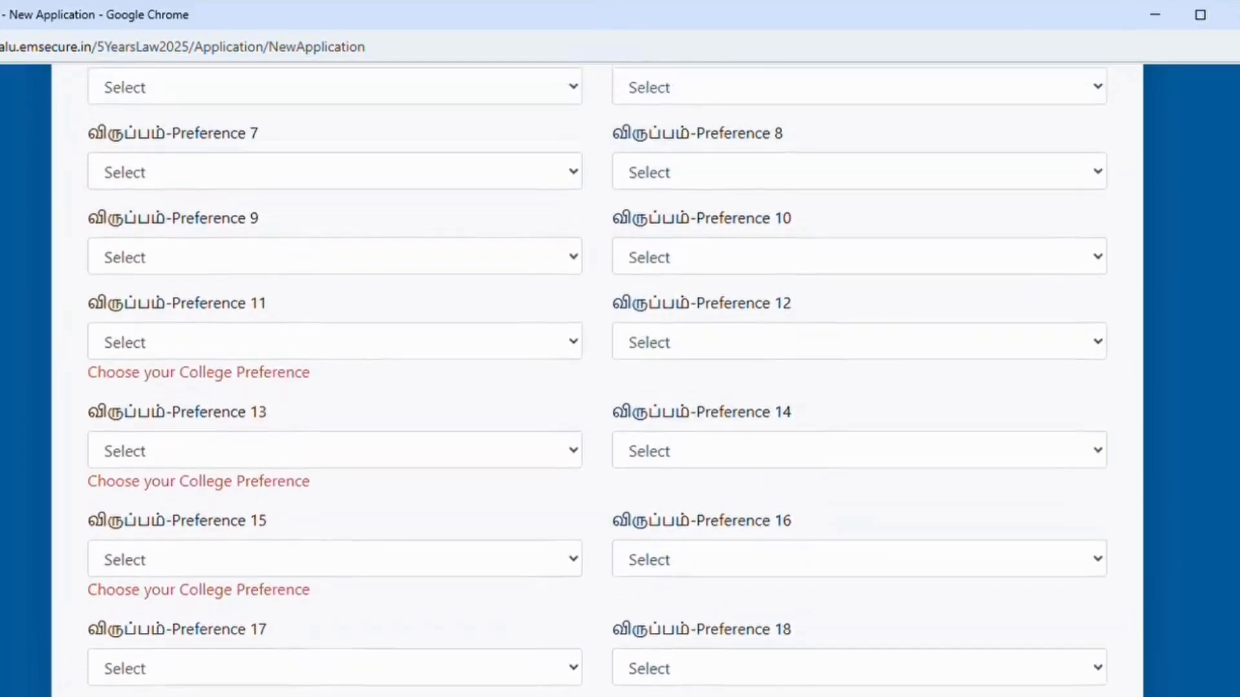
{"action": "scroll", "coordinate": [349, 346], "scroll_direction": "up", "scroll_amount": 1}
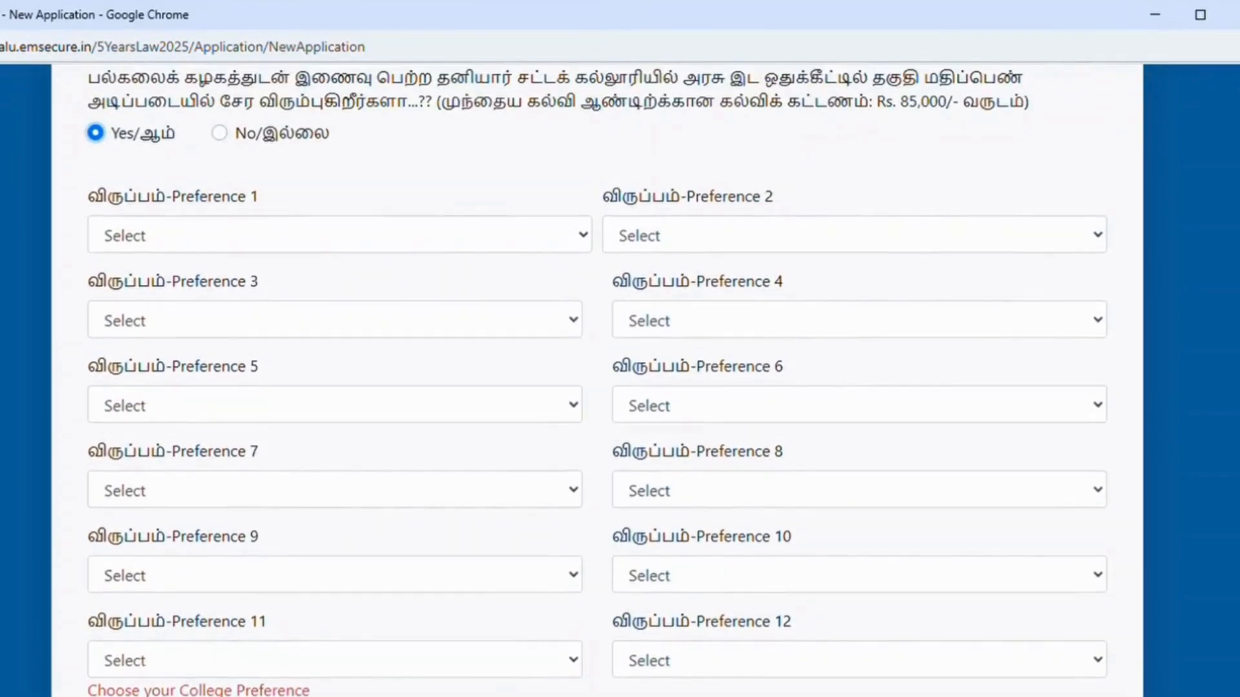
{"action": "left_click", "coordinate": [301, 235]}
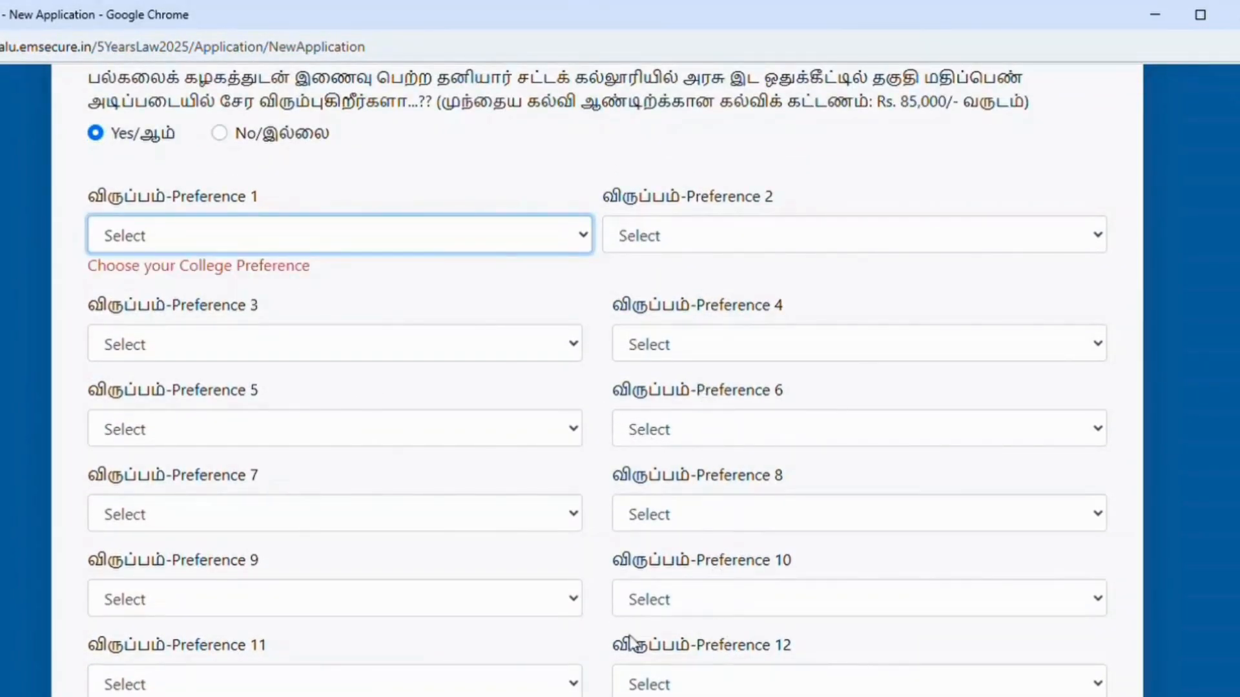
{"action": "left_click", "coordinate": [805, 174]}
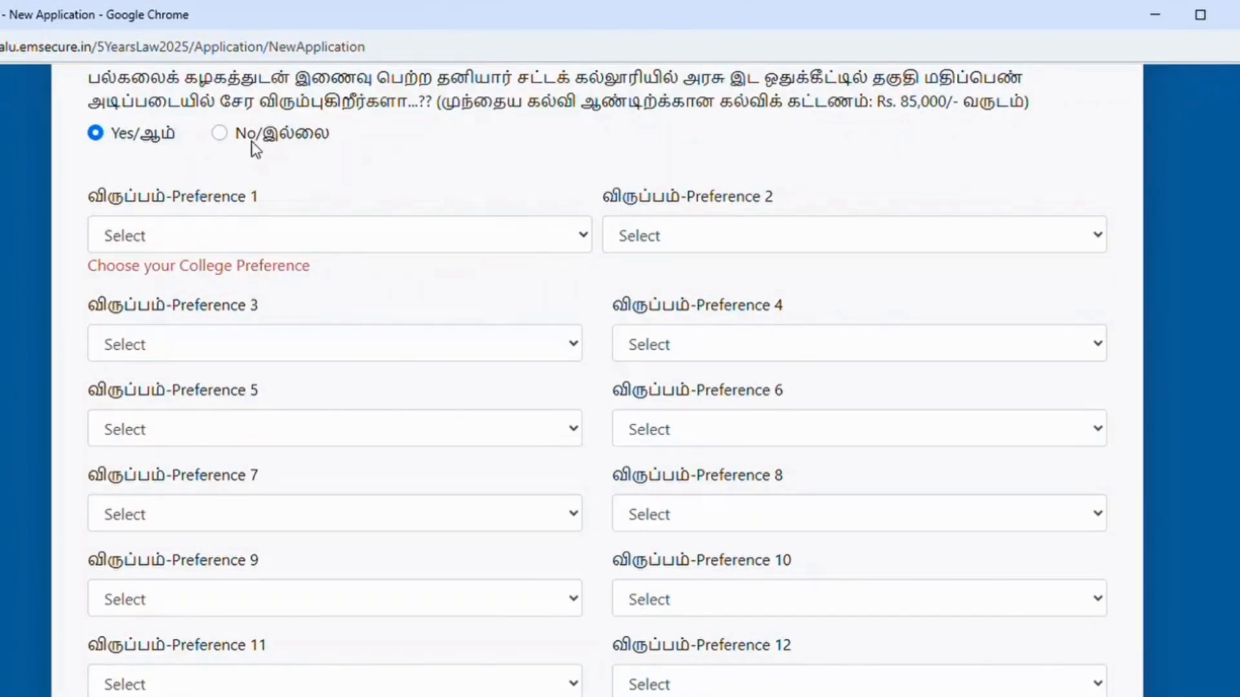
Step: Set the private law college merit seats answer to No, check the remaining form entries and submit the form for preview
{"action": "left_click", "coordinate": [221, 134]}
{"action": "scroll", "coordinate": [598, 380], "scroll_direction": "down", "scroll_amount": 6}
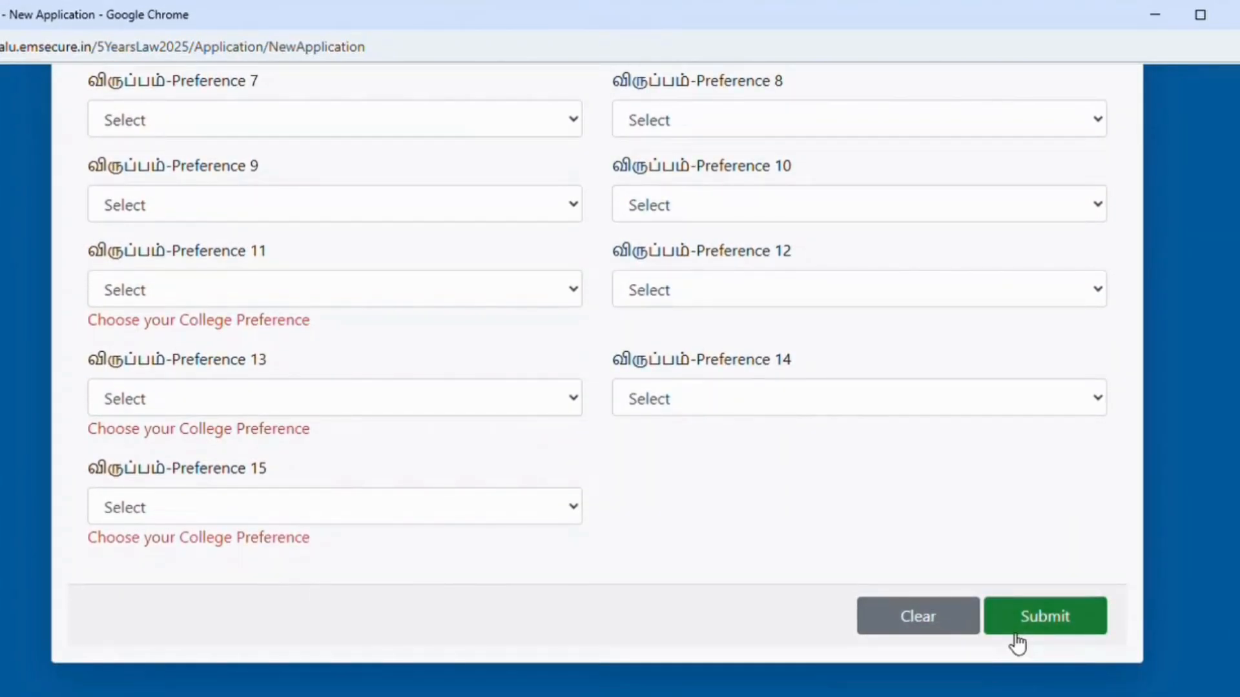
{"action": "scroll", "coordinate": [597, 380], "scroll_direction": "up", "scroll_amount": 10}
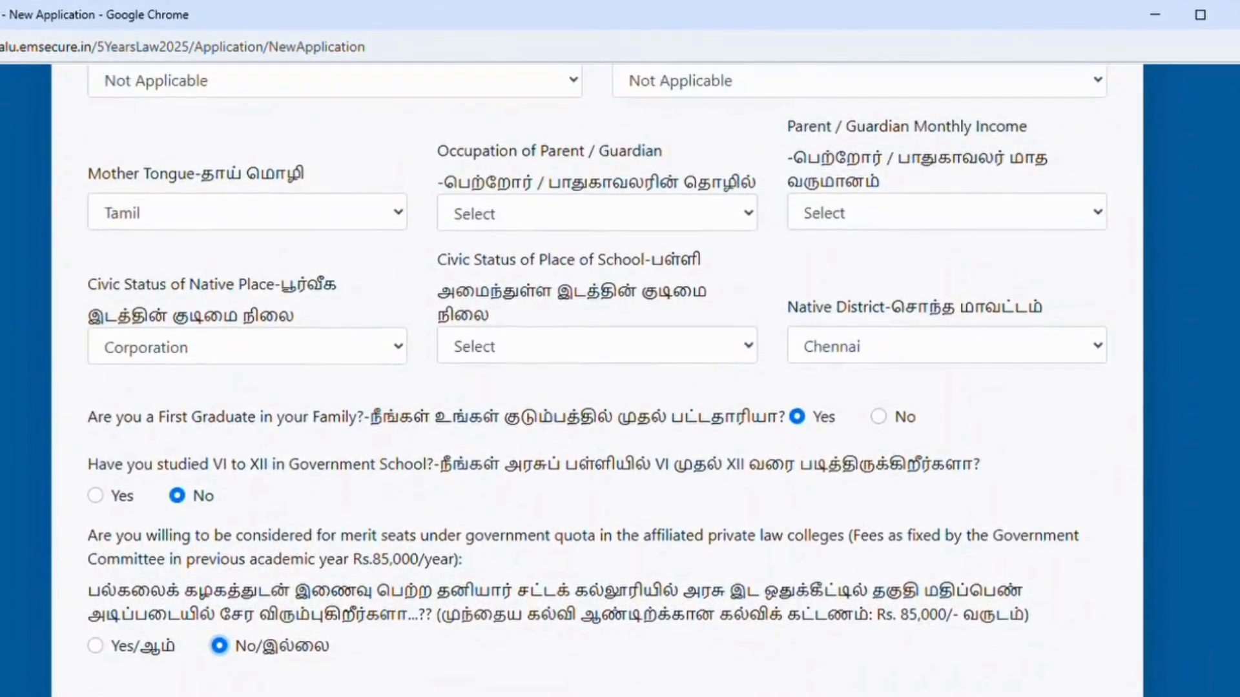
{"action": "scroll", "coordinate": [597, 379], "scroll_direction": "down", "scroll_amount": 10}
{"action": "scroll", "coordinate": [597, 380], "scroll_direction": "down", "scroll_amount": 1}
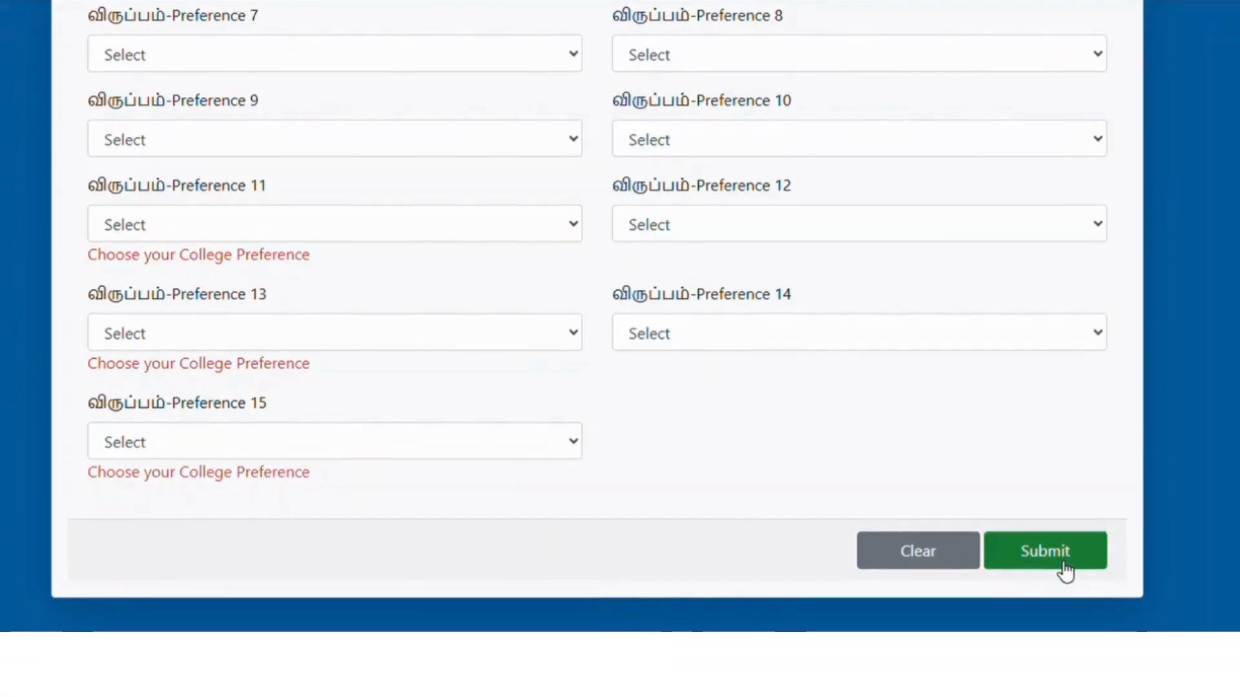
{"action": "left_click", "coordinate": [1059, 617]}
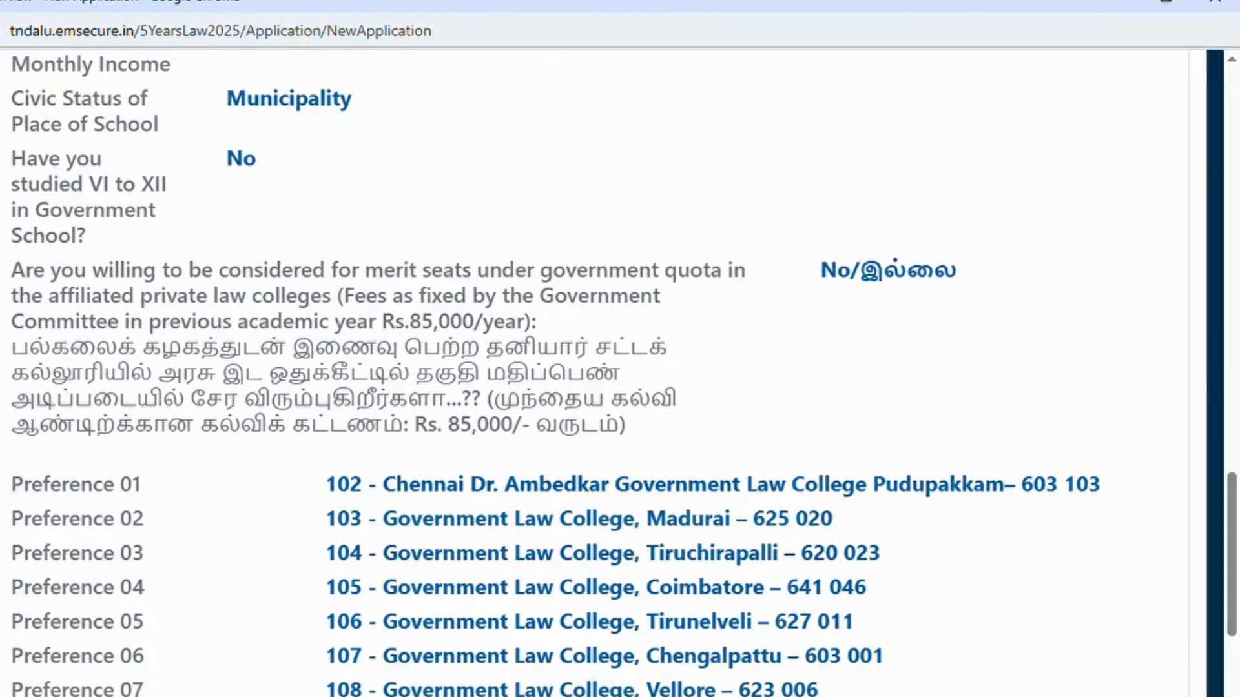
Step: Check the college preferences in the application preview, accept the declaration, and save the application to proceed to the file uploads
{"action": "left_click_drag", "start_coordinate": [1235, 546], "coordinate": [1234, 660]}
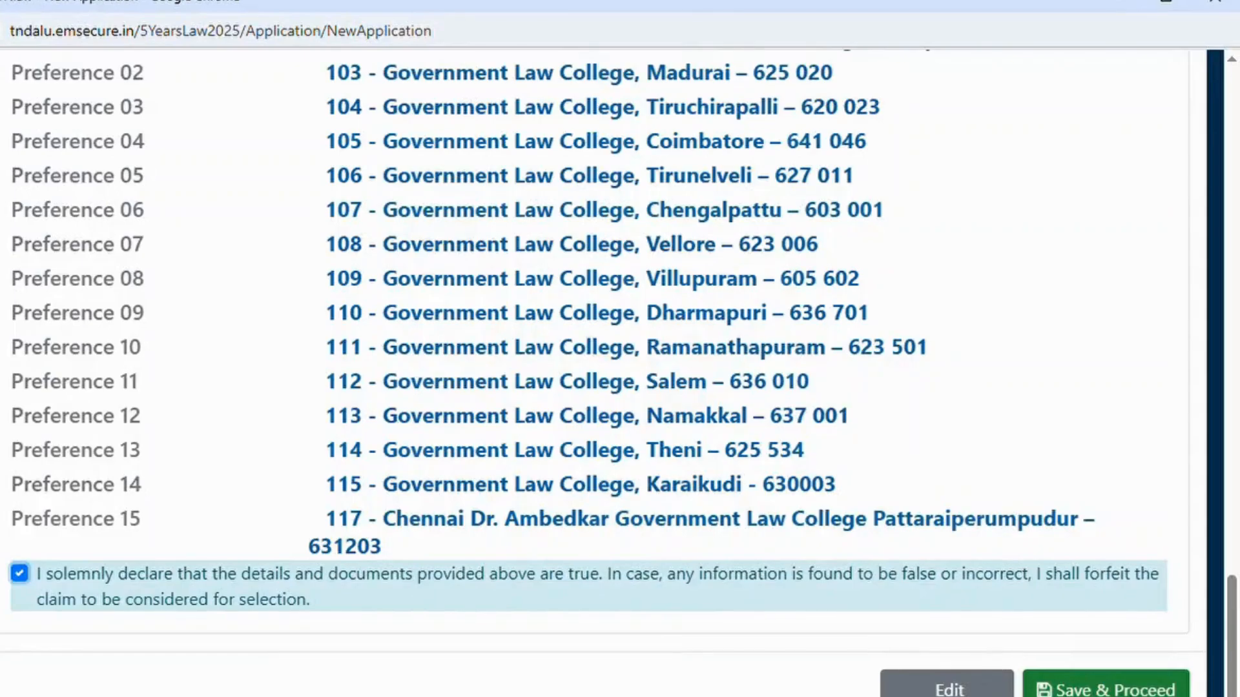
{"action": "left_click", "coordinate": [1105, 688]}
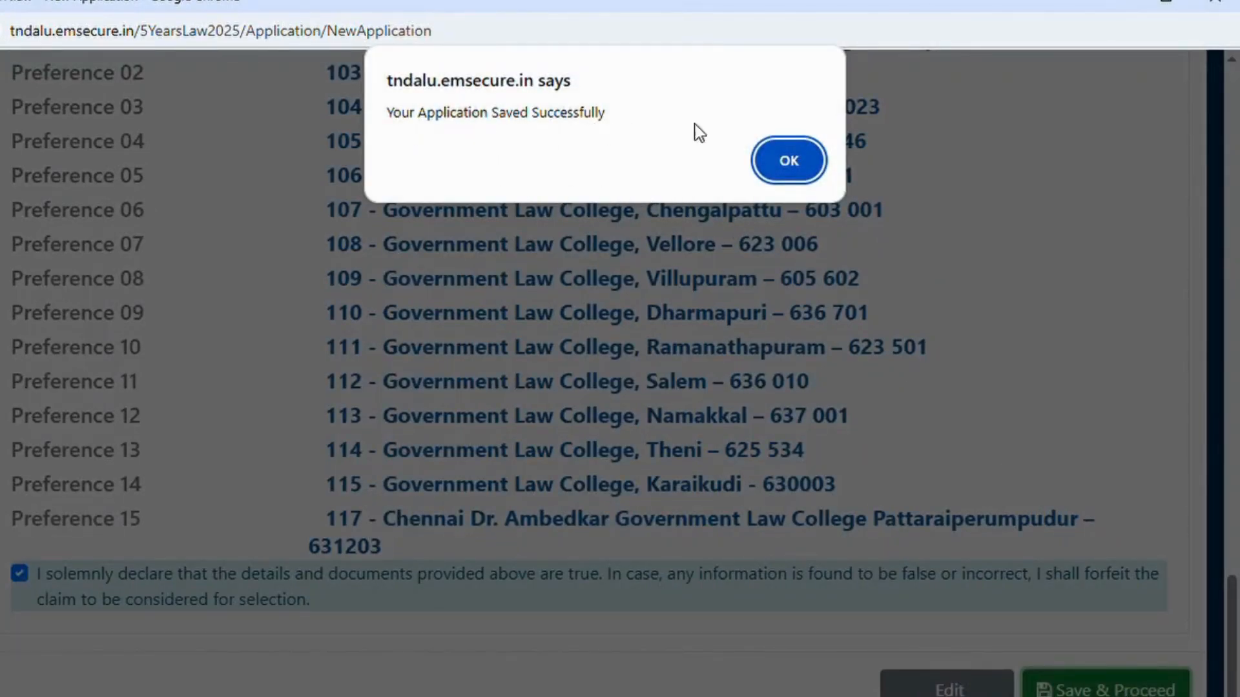
{"action": "left_click", "coordinate": [789, 159]}
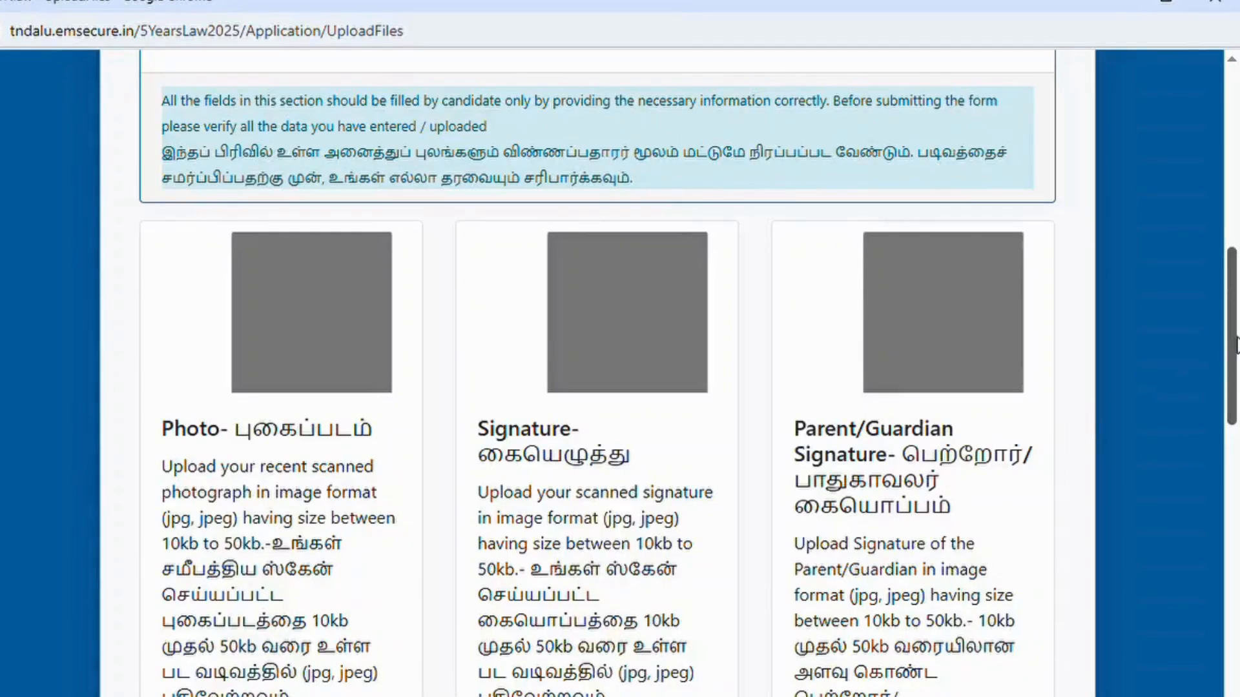
Step: Examine the upload requirements for the photo, signatures, mark statements, Transfer Certificate and Community Certificate, plus the note at the page's end
{"action": "scroll", "coordinate": [609, 354], "scroll_direction": "down", "scroll_amount": 2}
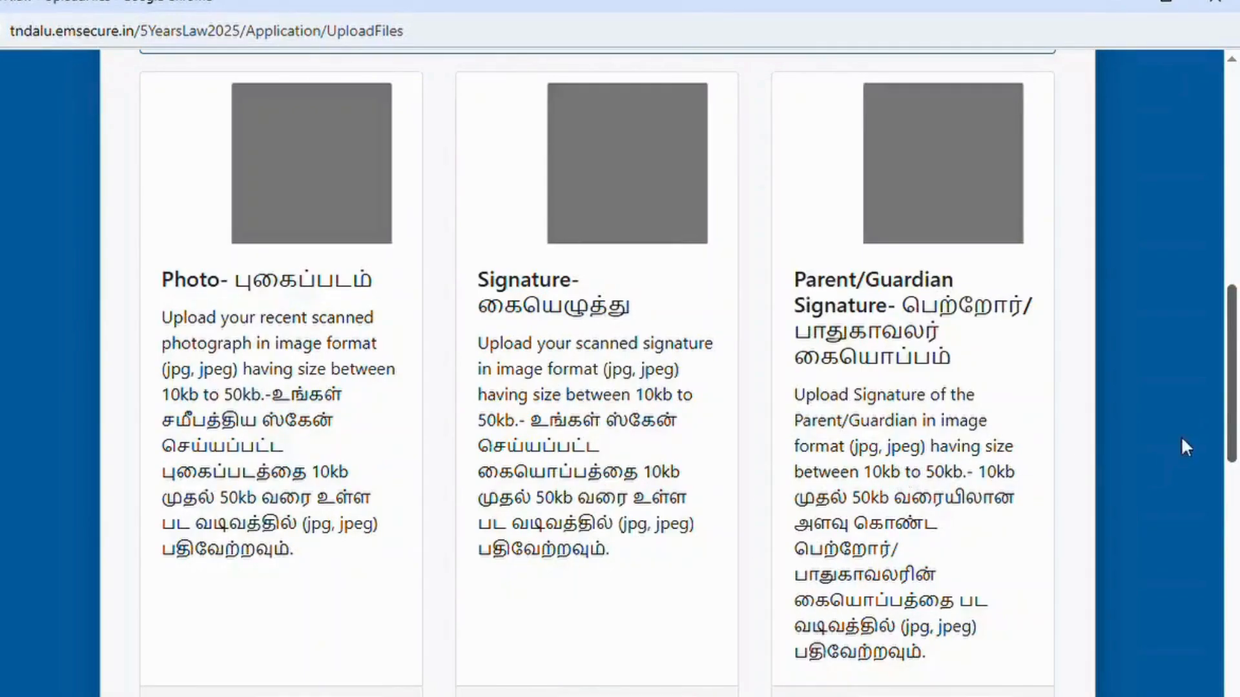
{"action": "scroll", "coordinate": [1233, 381], "scroll_direction": "down", "scroll_amount": 4}
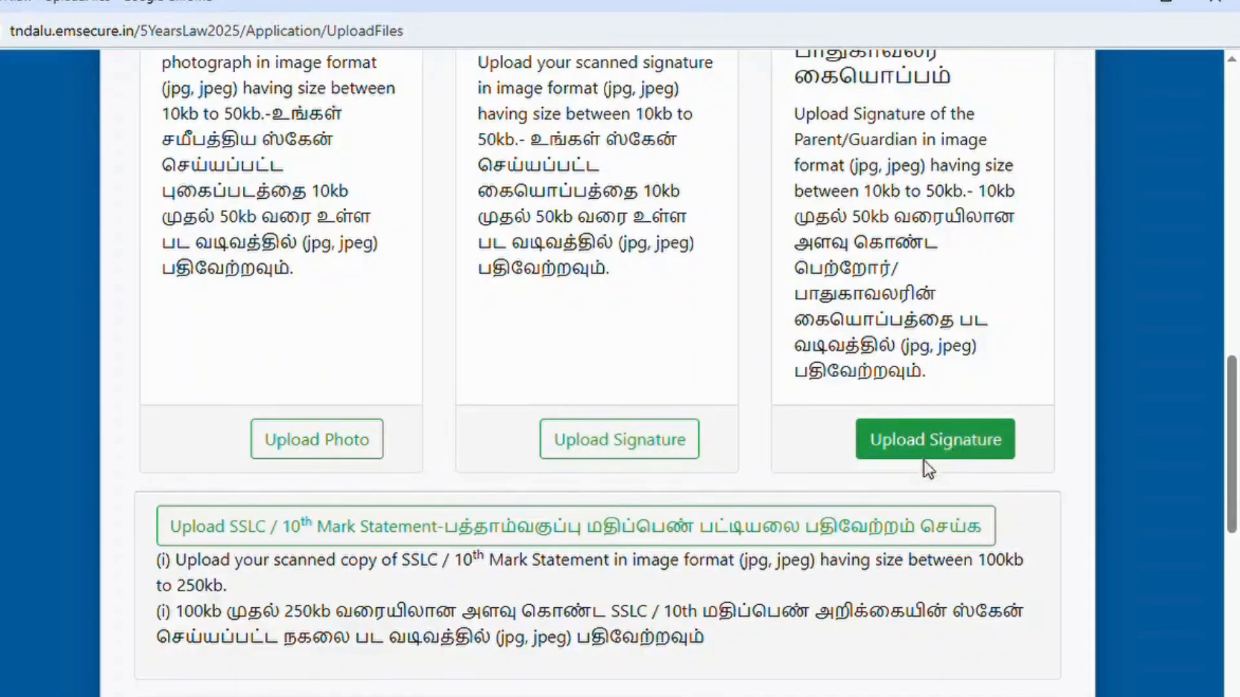
{"action": "left_click_drag", "start_coordinate": [1232, 441], "coordinate": [1232, 512]}
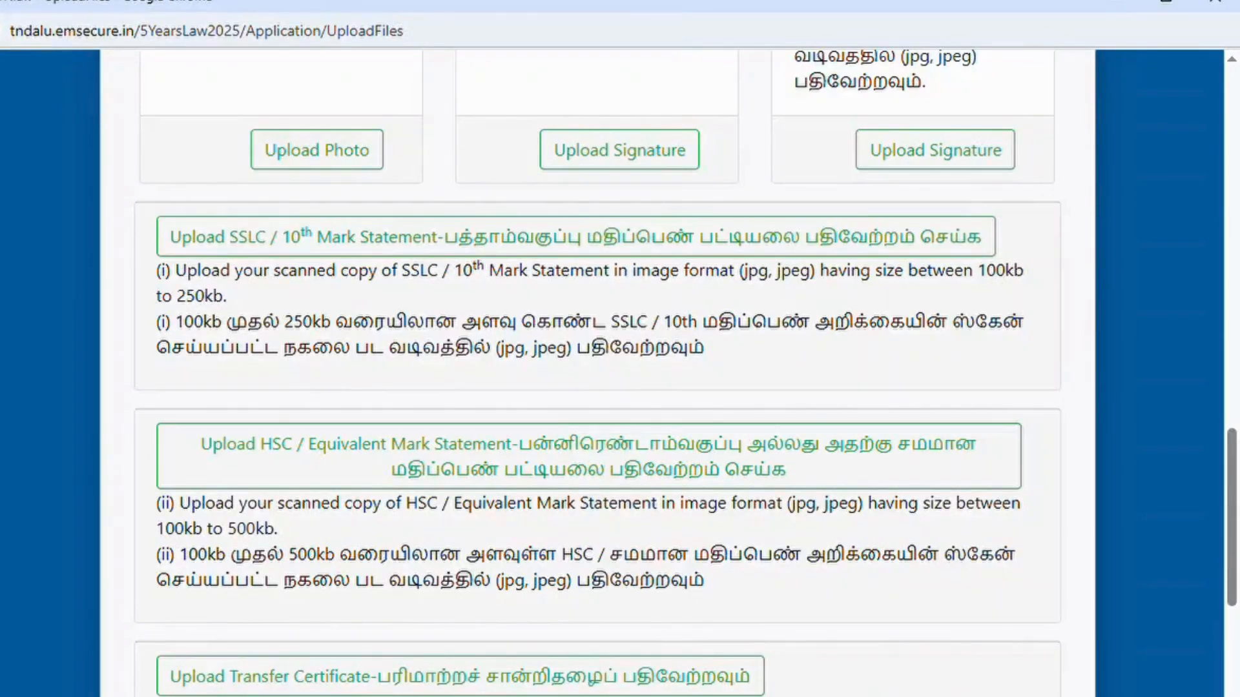
{"action": "scroll", "coordinate": [400, 315], "scroll_direction": "down", "scroll_amount": 3}
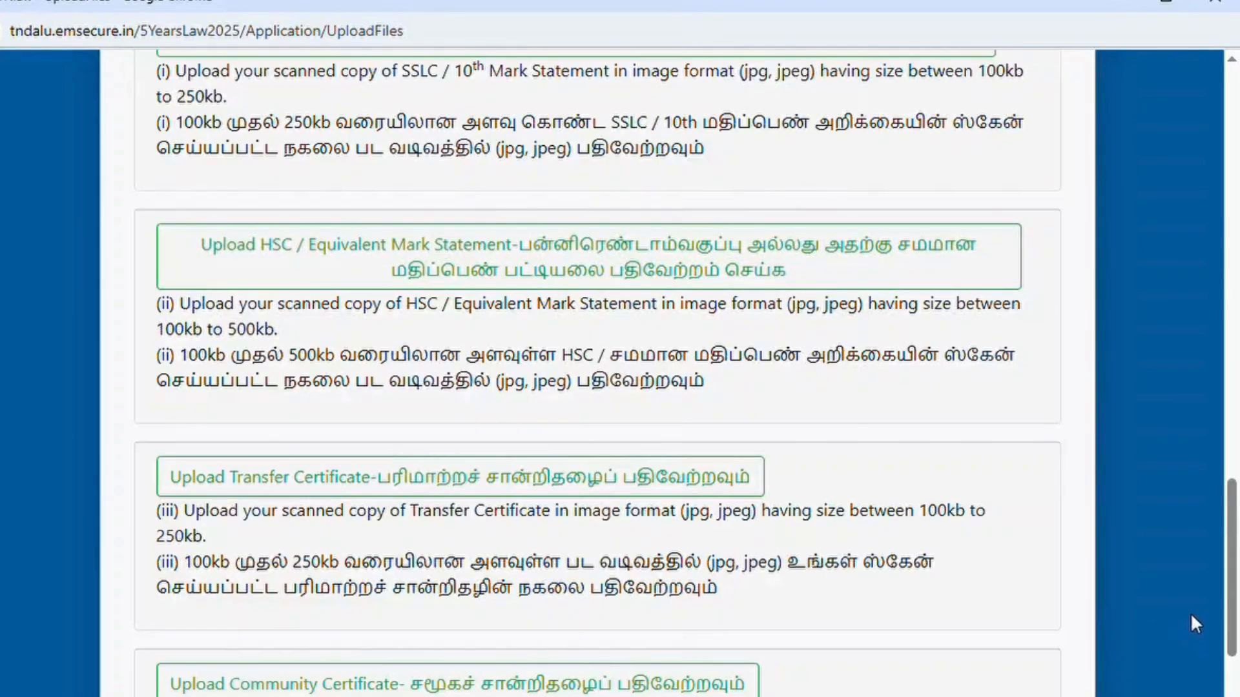
{"action": "scroll", "coordinate": [1231, 589], "scroll_direction": "down", "scroll_amount": 3}
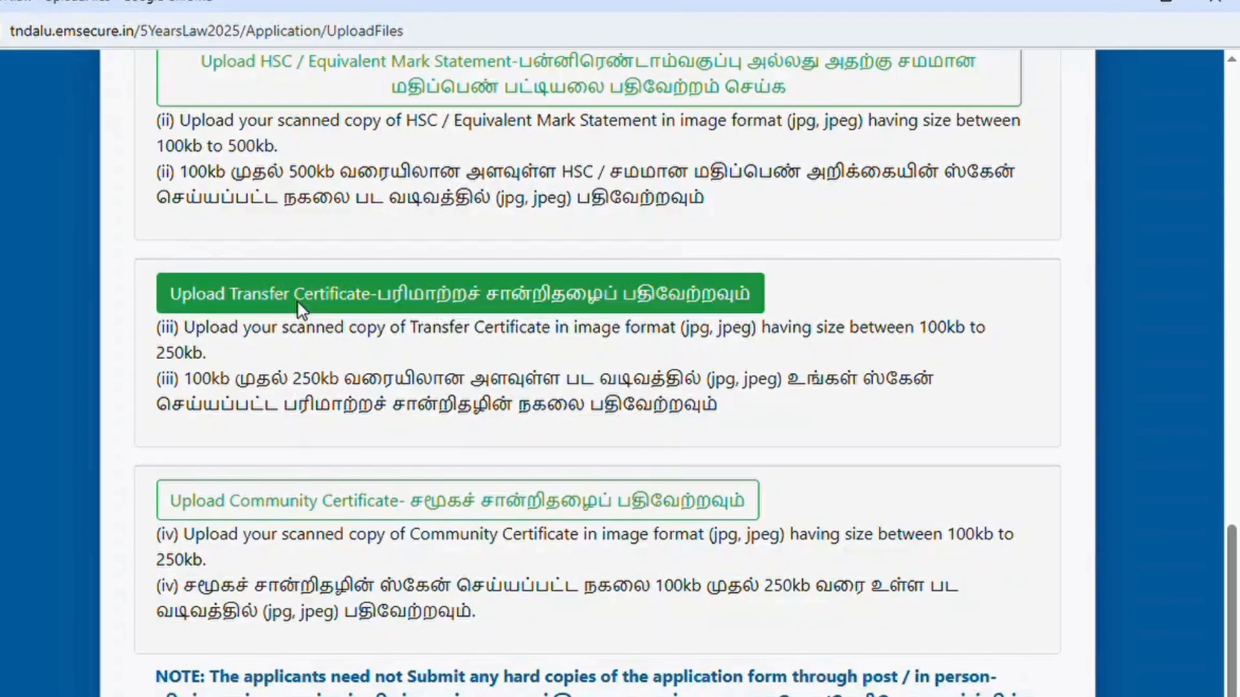
{"action": "scroll", "coordinate": [1233, 608], "scroll_direction": "down", "scroll_amount": 3}
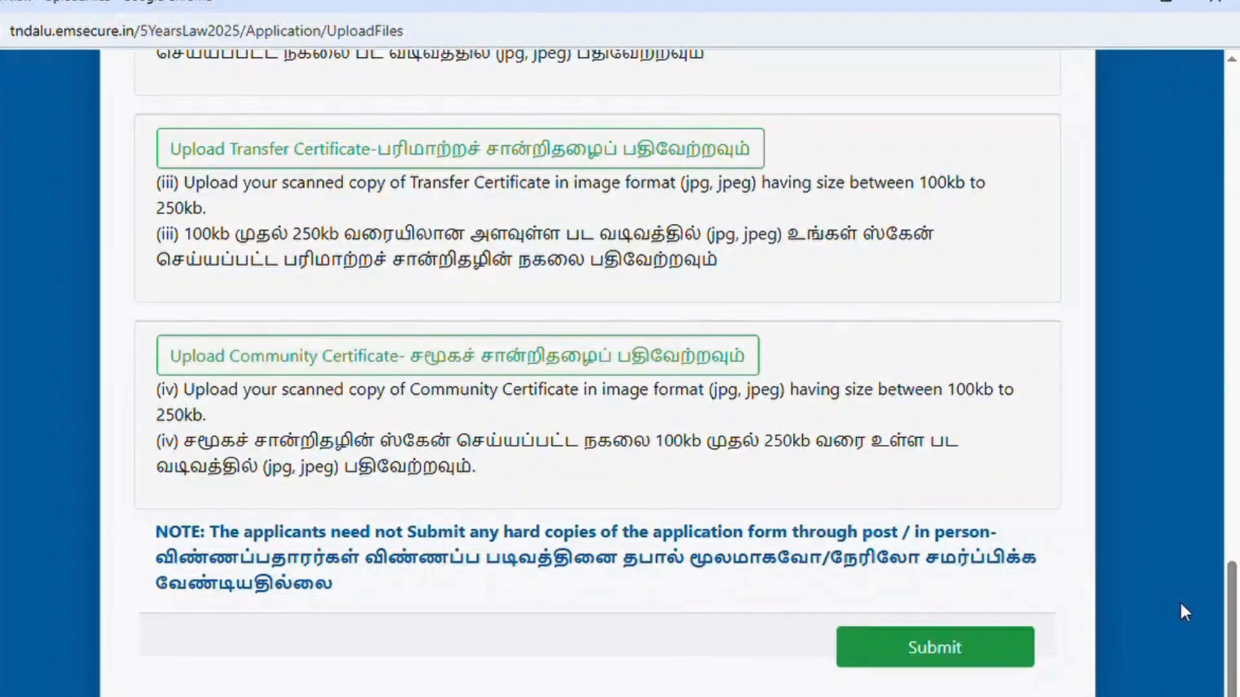
{"action": "left_click_drag", "start_coordinate": [1230, 654], "coordinate": [1233, 684]}
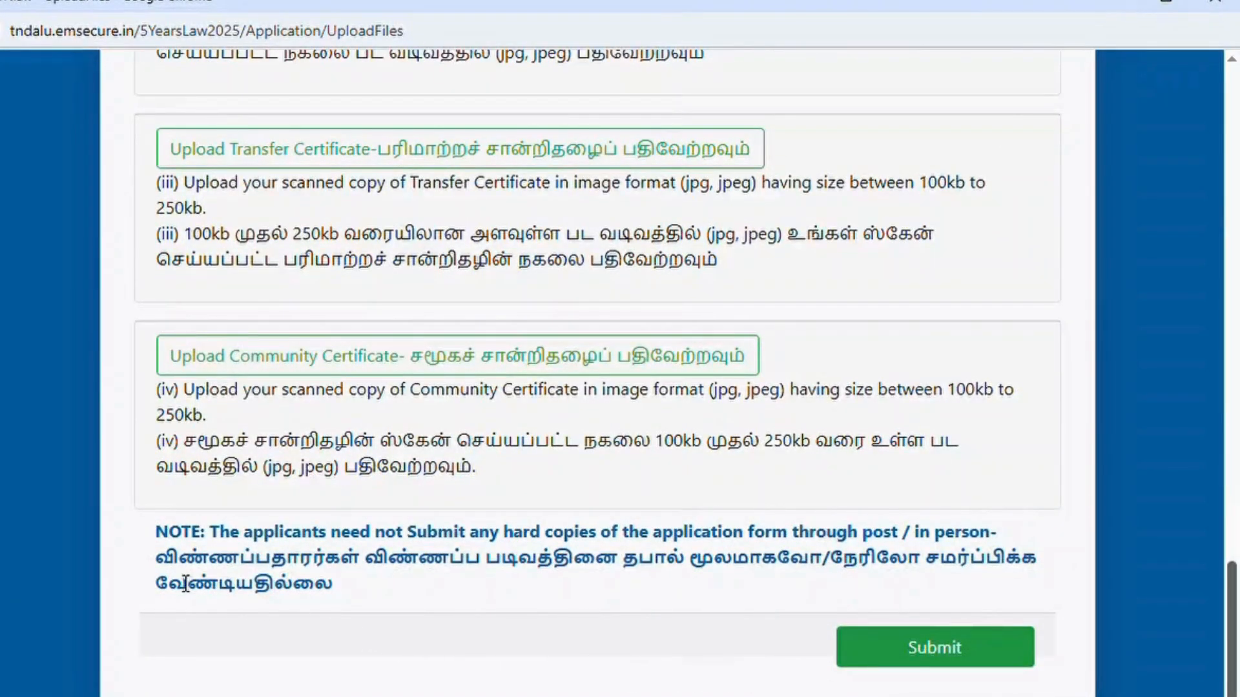